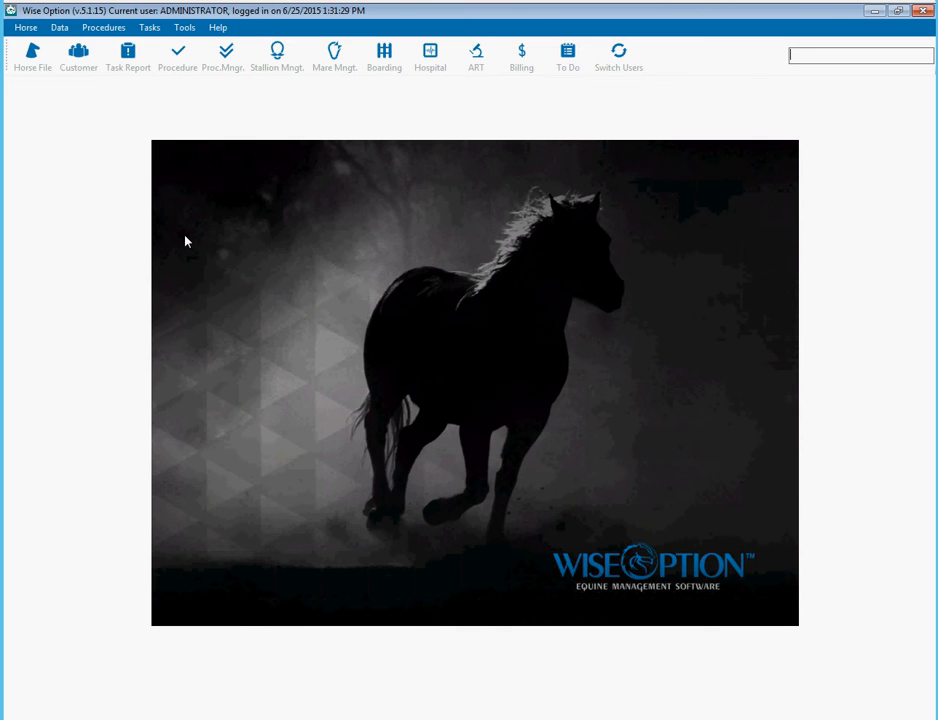
- Open the Breeding Log from Mare Mngt. and start a blank breeding record
left_click(128, 184)
left_click(116, 178)
left_click(337, 53)
left_click(491, 392)
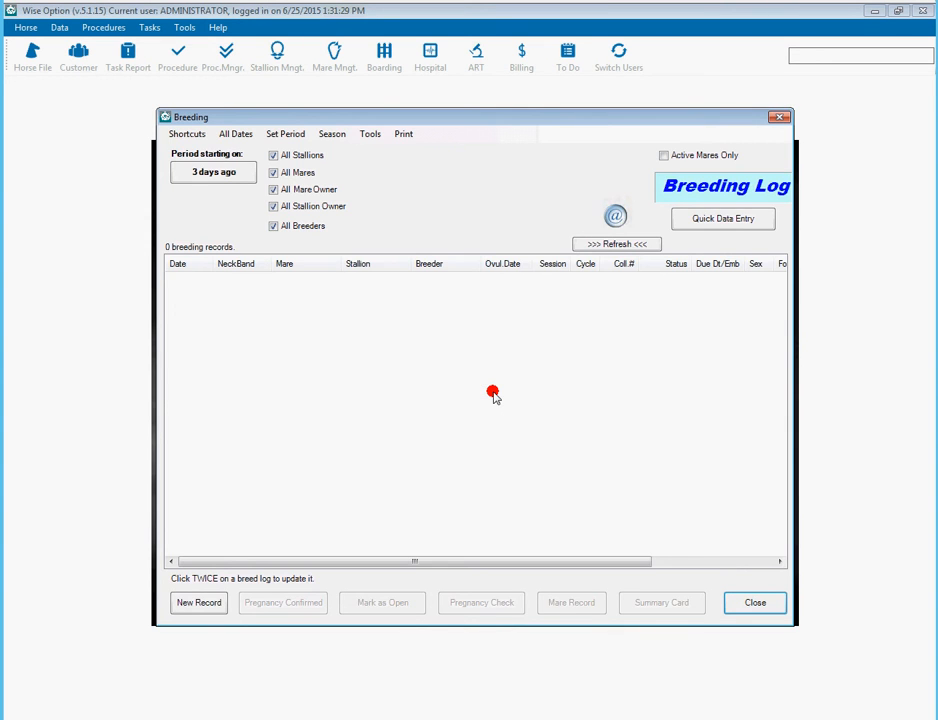
left_click(212, 602)
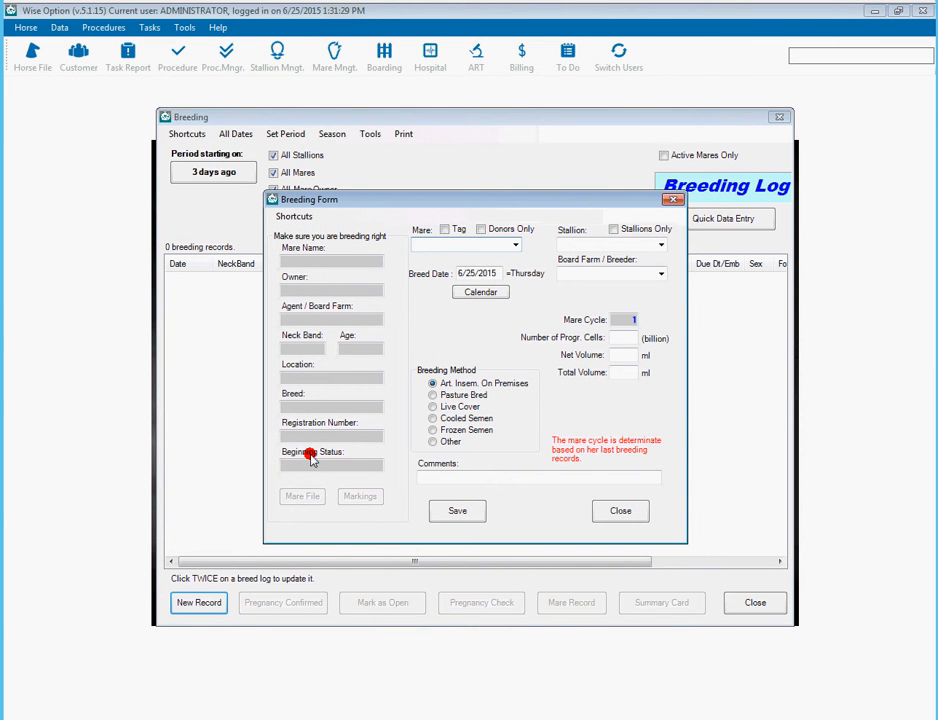
- Choose mare Banana Doc, stallion Hott Sudden and breeder Wise Option Farms
key("Down")
key("Tab")
type("Hott Sudden")
key("Tab")
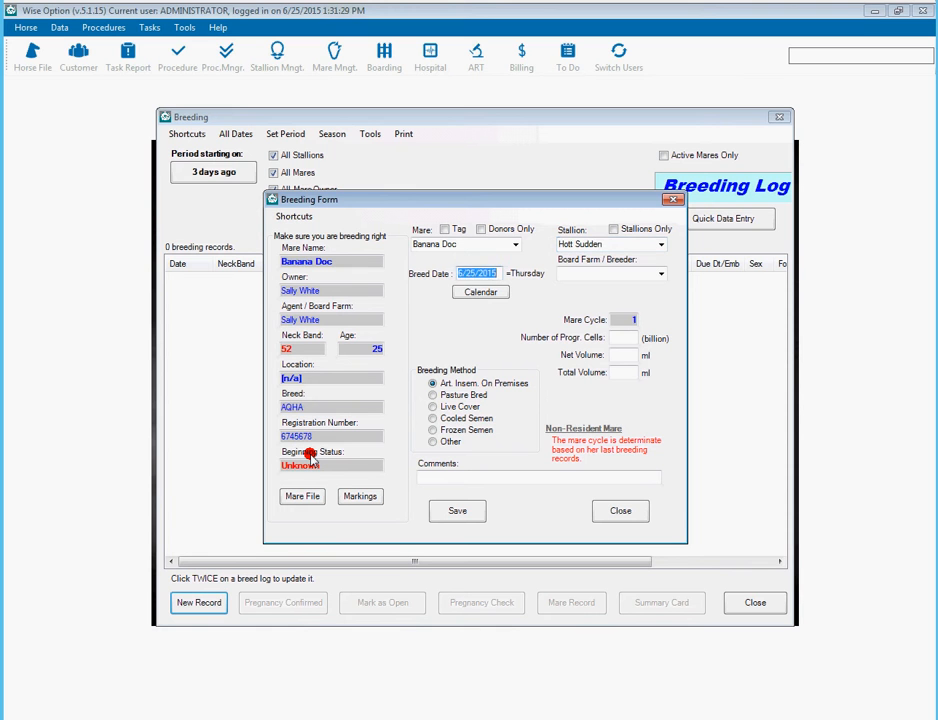
key("Tab")
type("Wis")
key("Tab")
- Enter 1.2 billion cells, 6 ml net volume and 30 ml total volume
type("1.2")
key("Tab")
type("30")
key("Tab")
key("shift+Tab")
type("6")
key("Tab")
type("30")
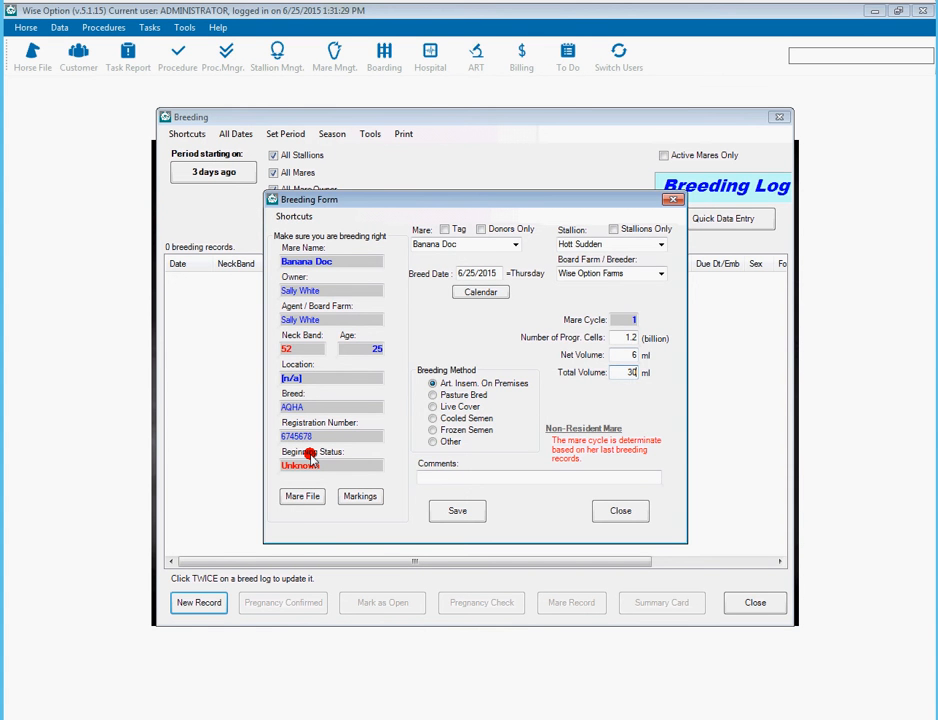
- Save the breeding record, skipping the contract check and declining rescheduling
key("alt+s")
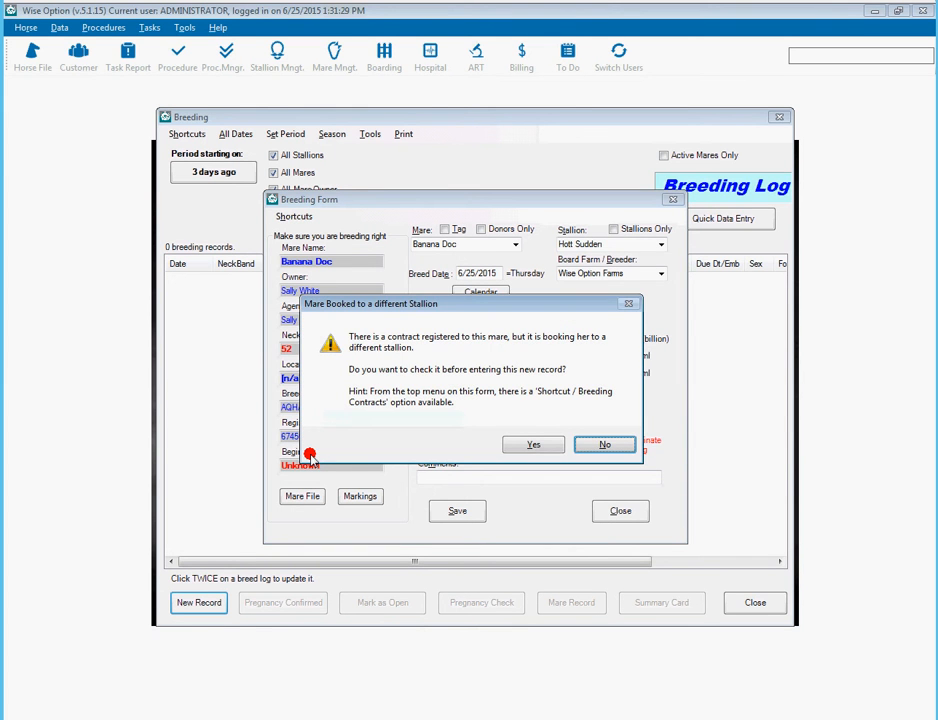
key("Return")
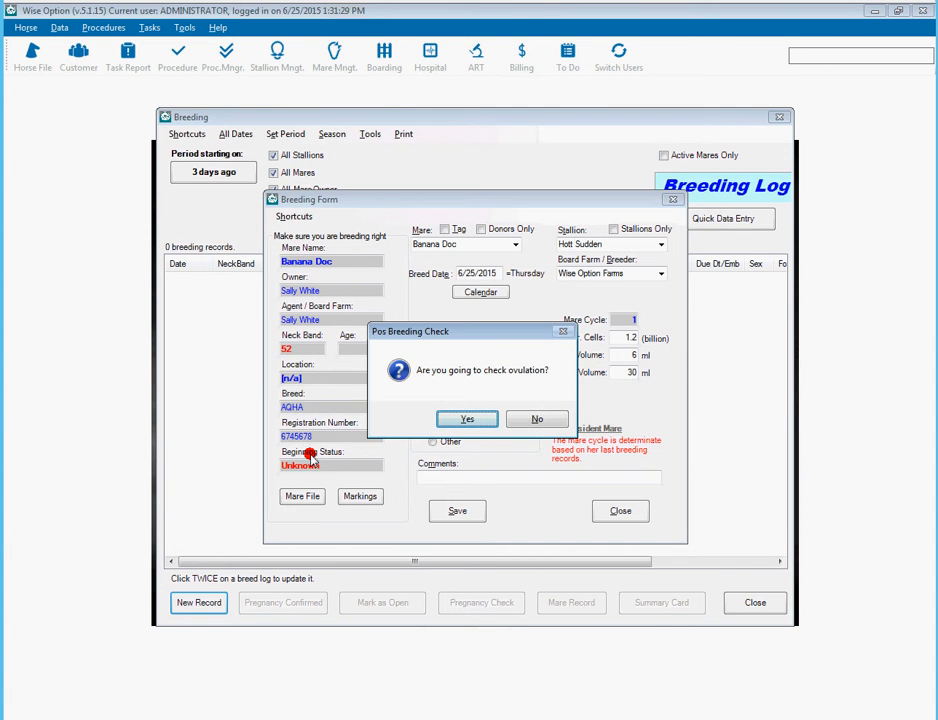
key("Return")
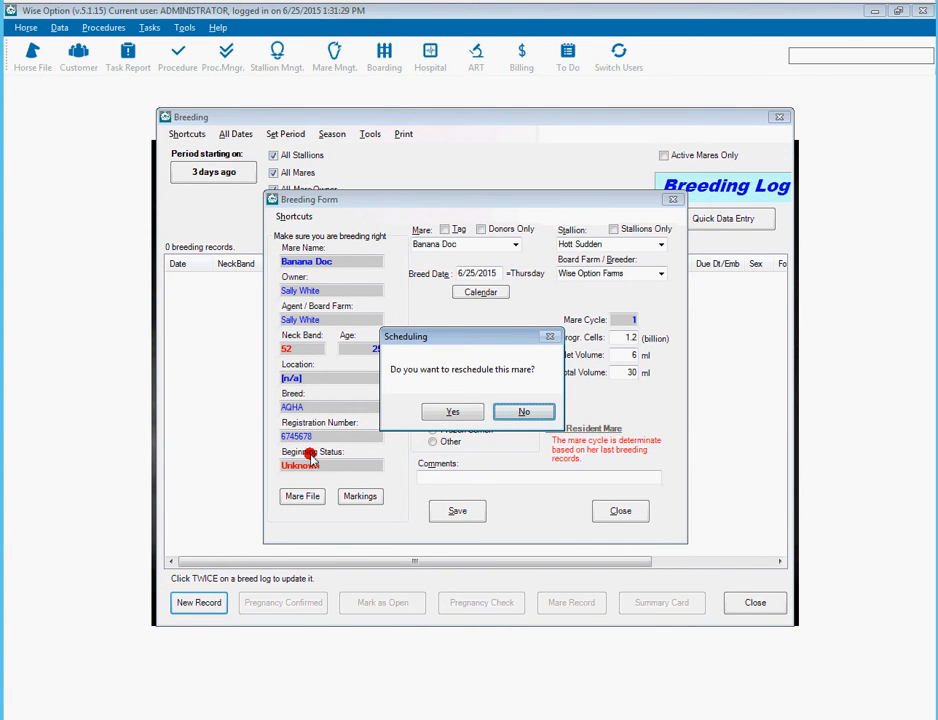
key("Return")
key("Return")
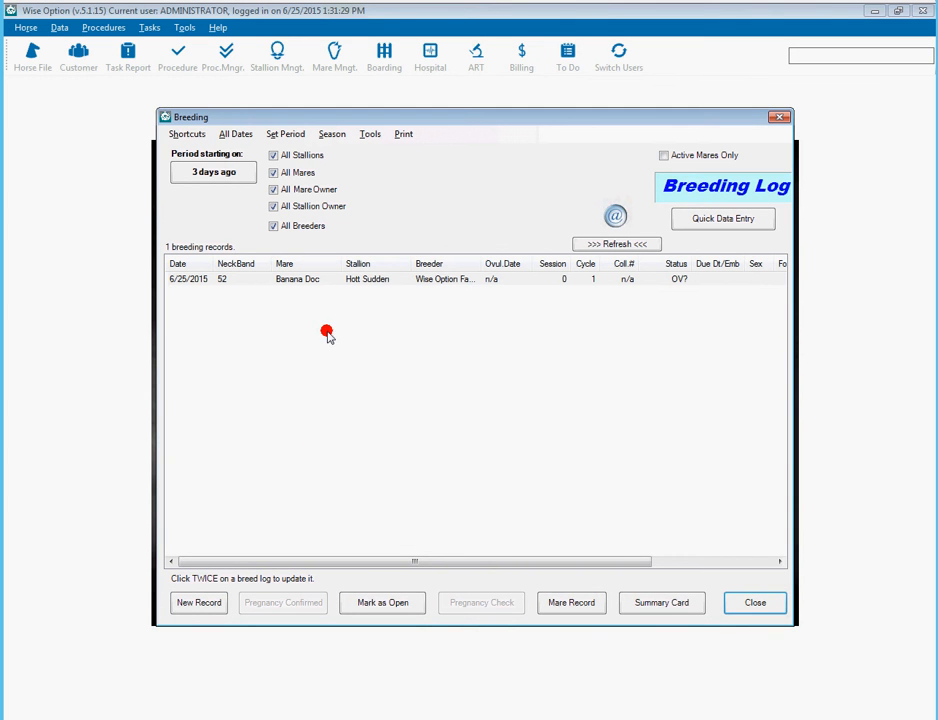
- Open Banana Doc's breeding record and mark ovulation confirmed on 6/25/2015
left_click(307, 284)
left_click(307, 284)
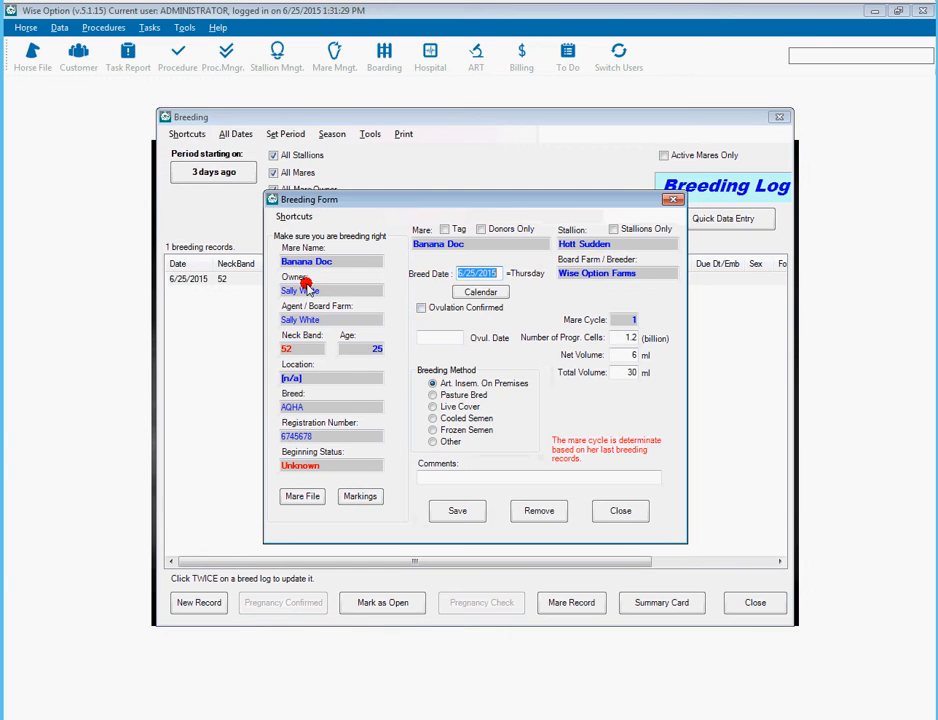
left_click(419, 308)
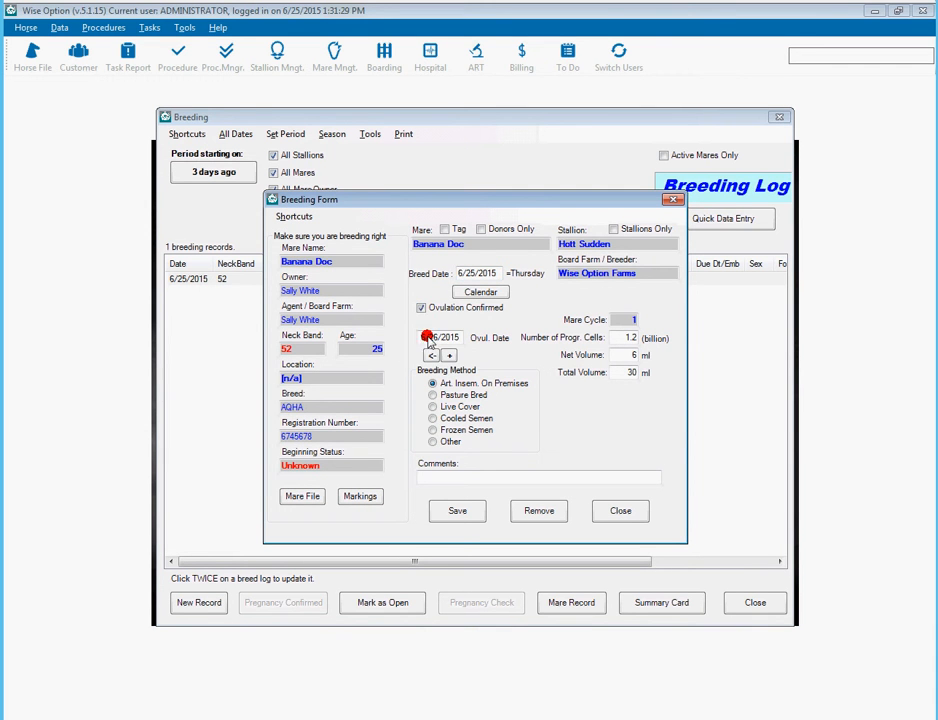
left_click(430, 356)
- Save the record, decline flushing and rescheduling, and refresh the breeding list
left_click(457, 511)
left_click(527, 412)
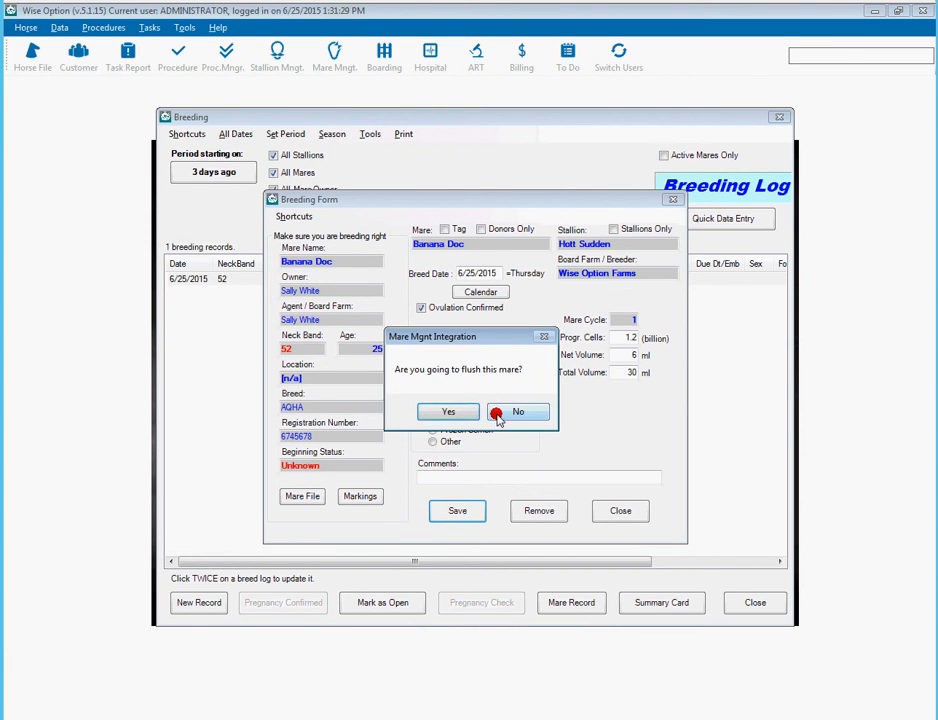
left_click(497, 414)
left_click(497, 416)
left_click(489, 415)
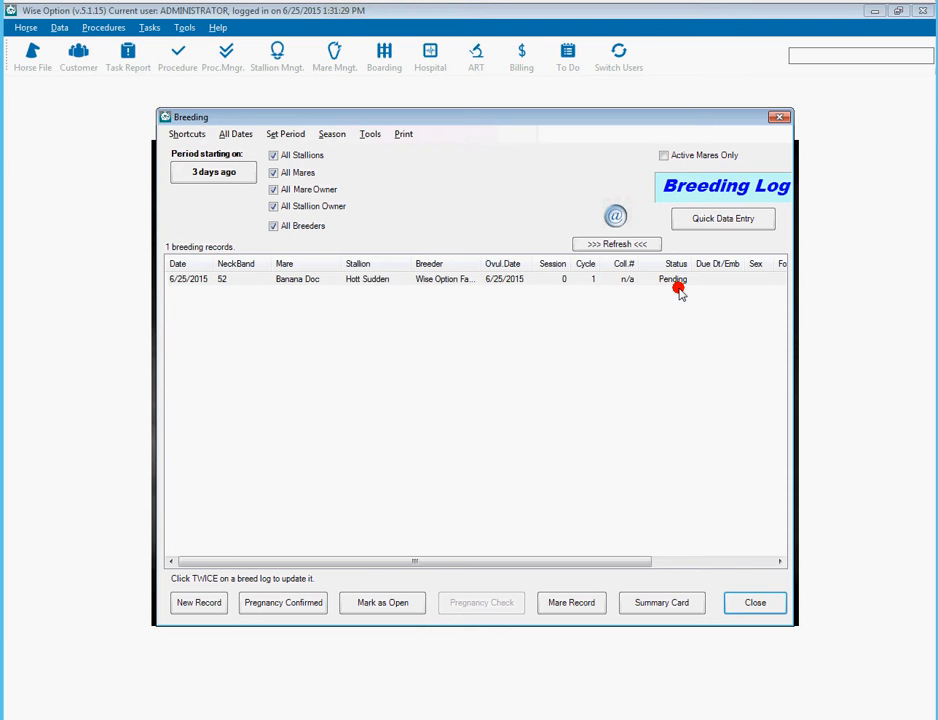
left_click(300, 280)
- Add a 'Breeding Records' letter type in the eFormLetter Template Manager and select it
left_click(612, 219)
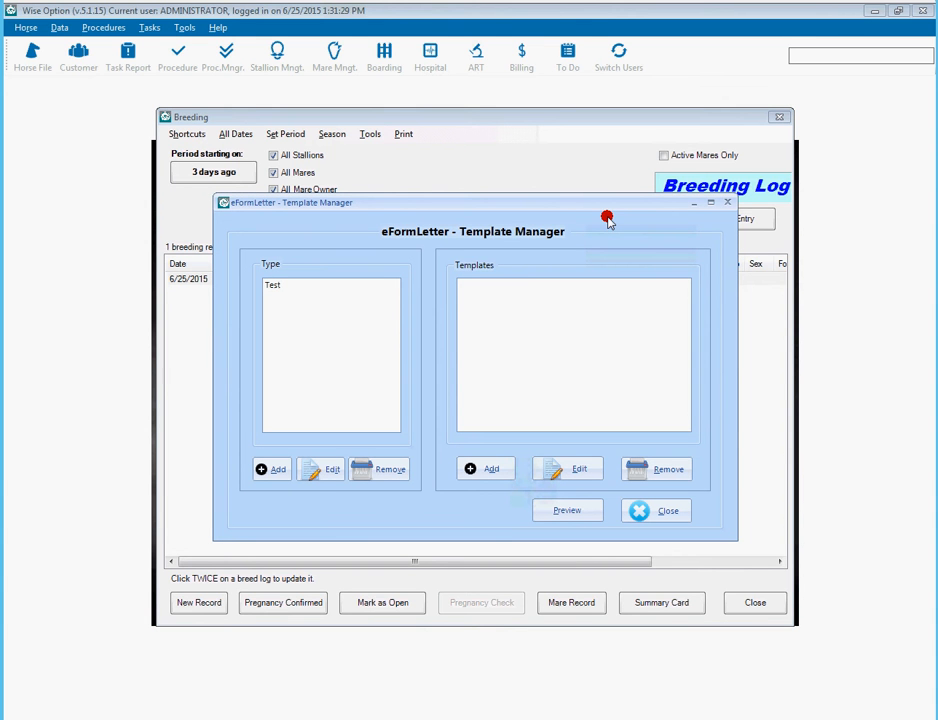
left_click(270, 469)
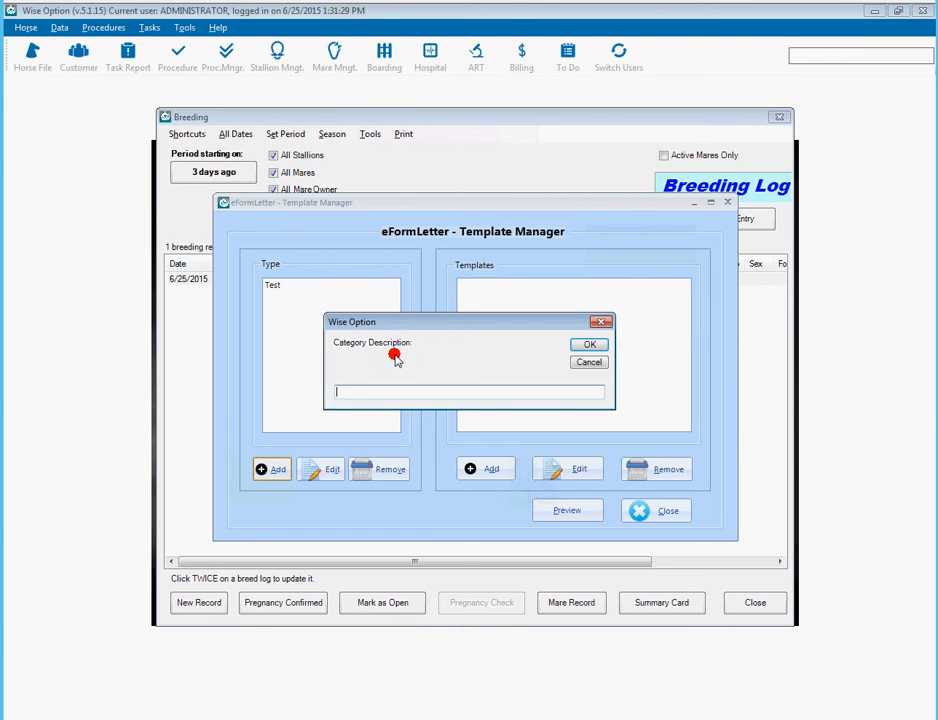
type("Breeding Records")
key("Return")
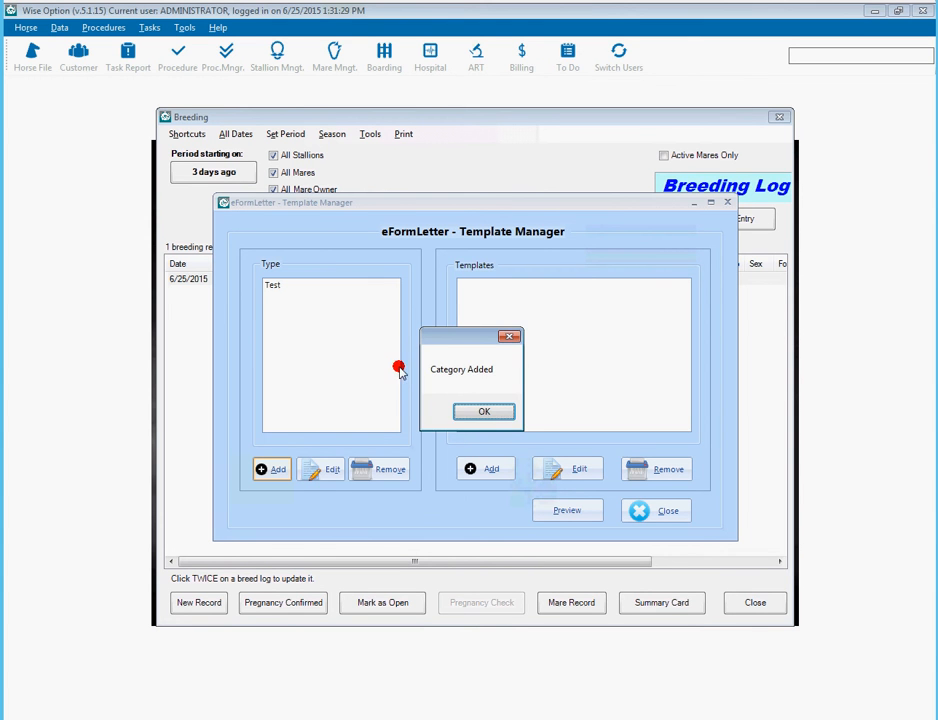
left_click(470, 411)
left_click(321, 291)
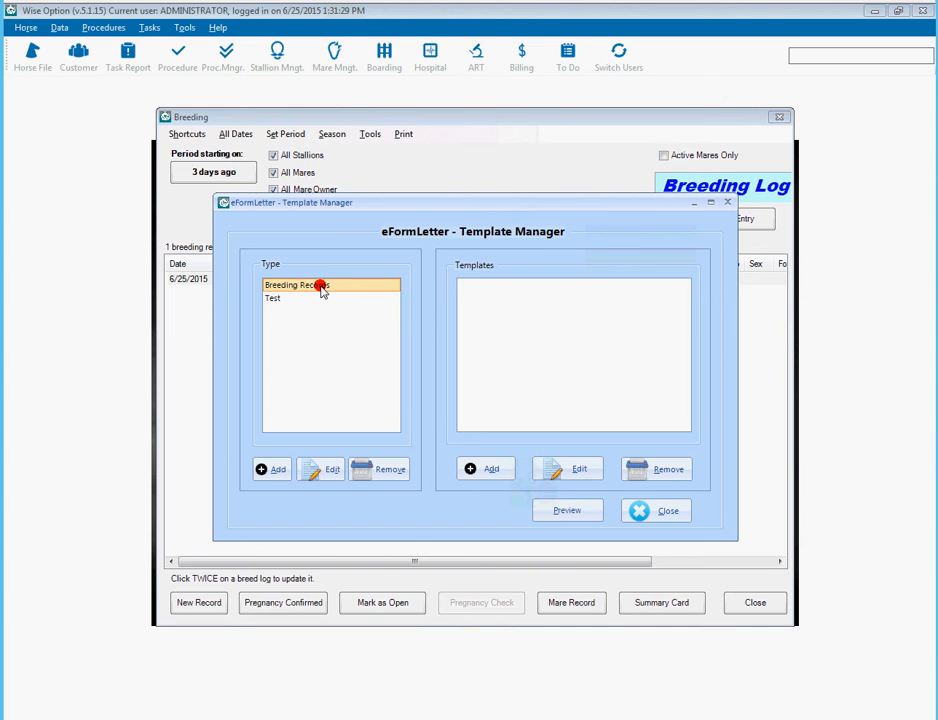
left_click(484, 469)
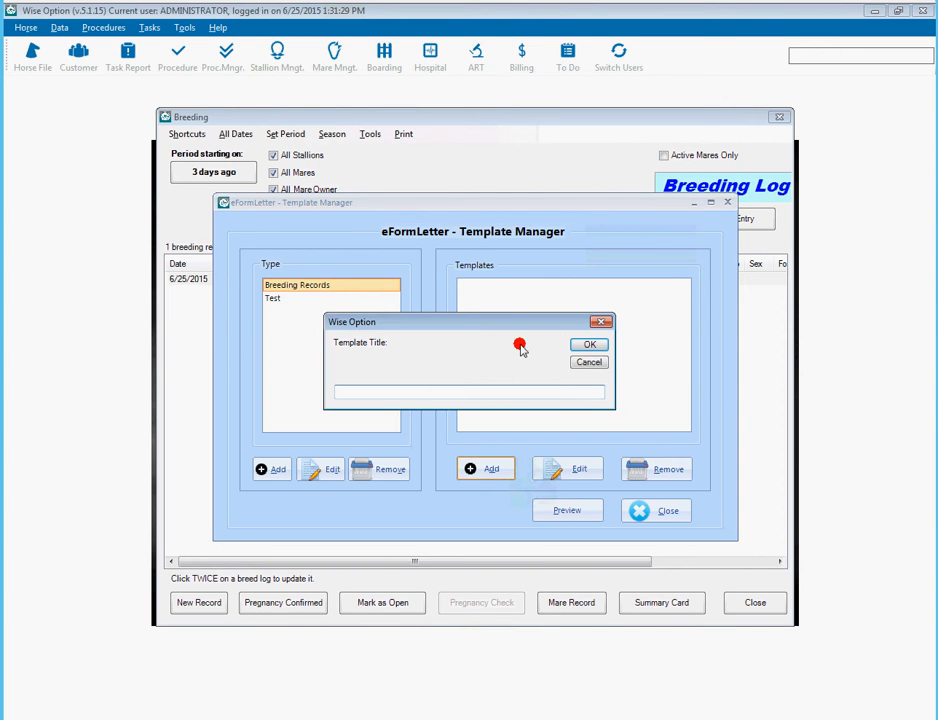
- Title the new Breeding Records template 'OV' and confirm it
type("OV")
left_click(589, 347)
left_click(486, 410)
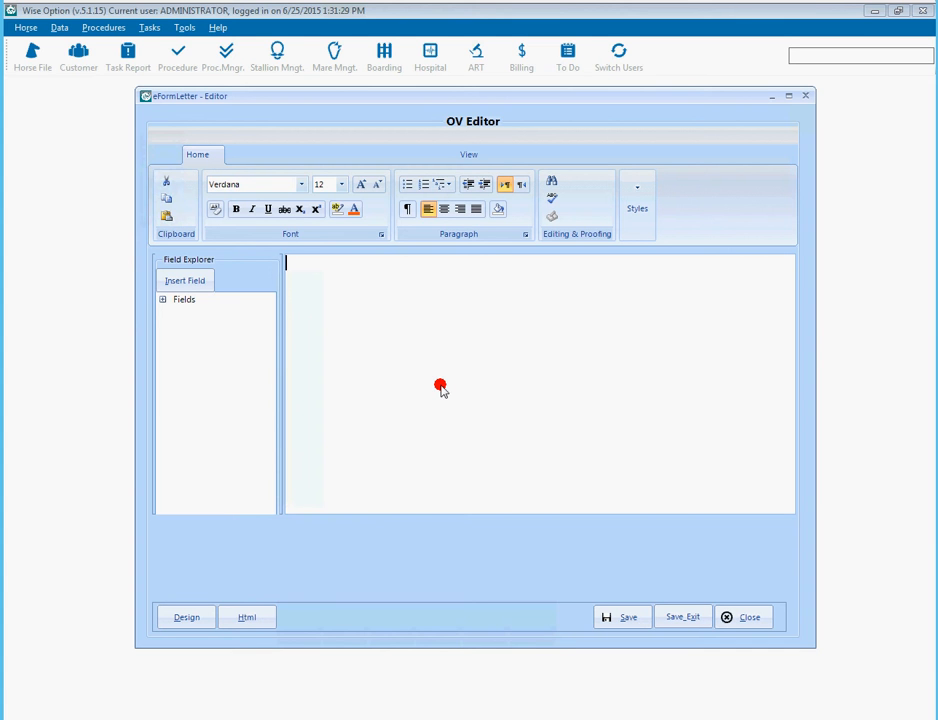
- Clear the draft and type 'We would like to inform you that xxxxxx has ovulated today.'
type("Thank you for your business!")
key("Return")
type("And")
key("ctrl+a")
key("Delete")
type("We would like to inform you that")
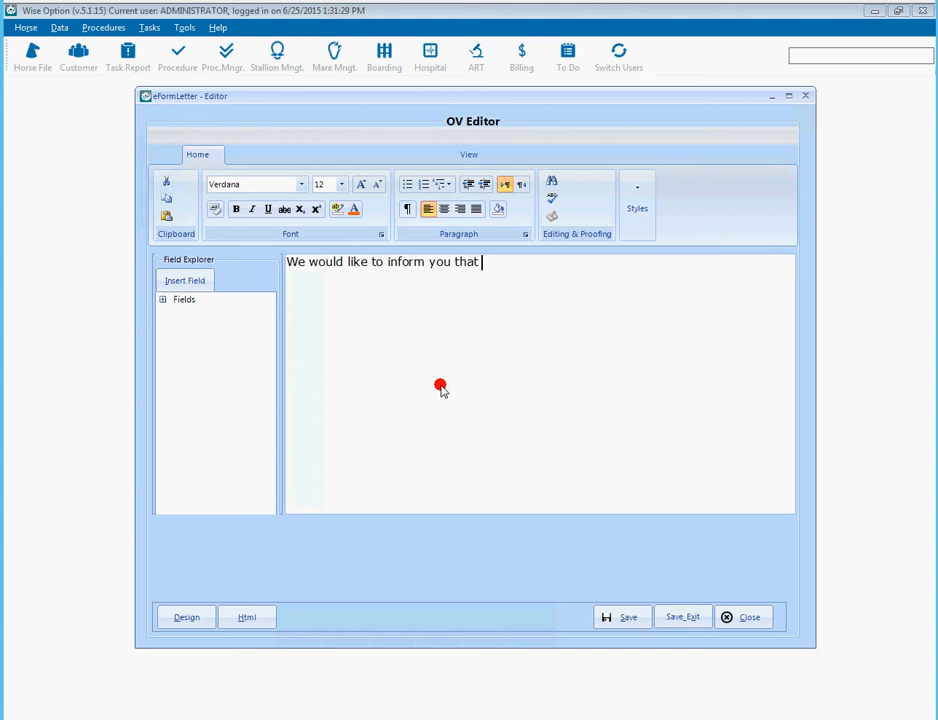
type(" xxxxxx has Ov")
key("BackSpace")
key("BackSpace")
key("BackSpace")
type("ov")
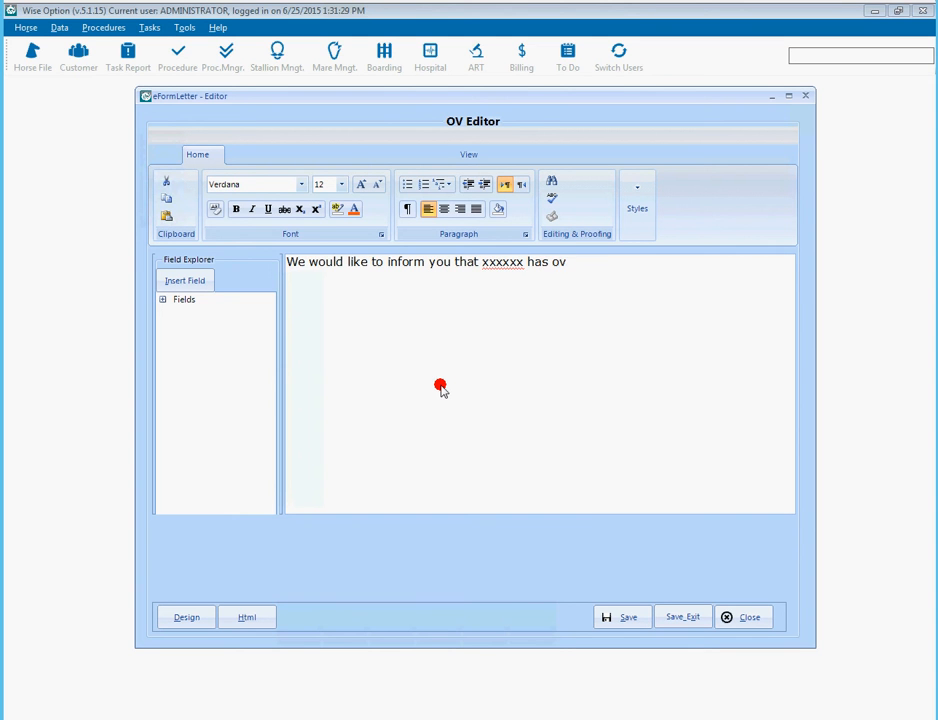
type("ulated today.")
- Add lines 'The breeding session was on xxxx.', 'And she was bred to yyyyy.' and 'Thank you for your business!'
key("Return")
type("The bree")
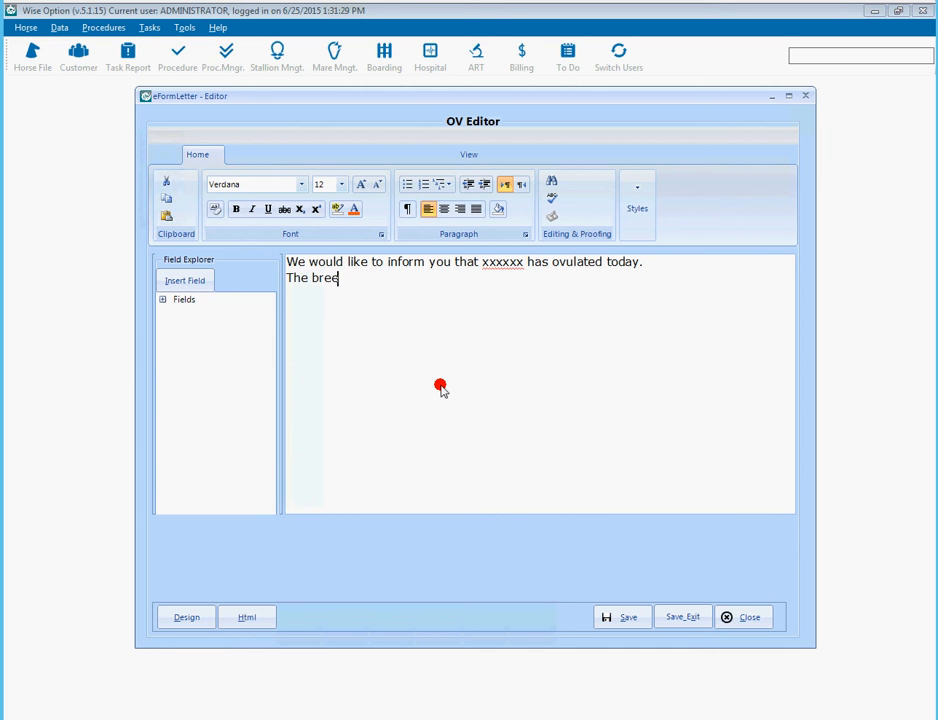
type("ding session w")
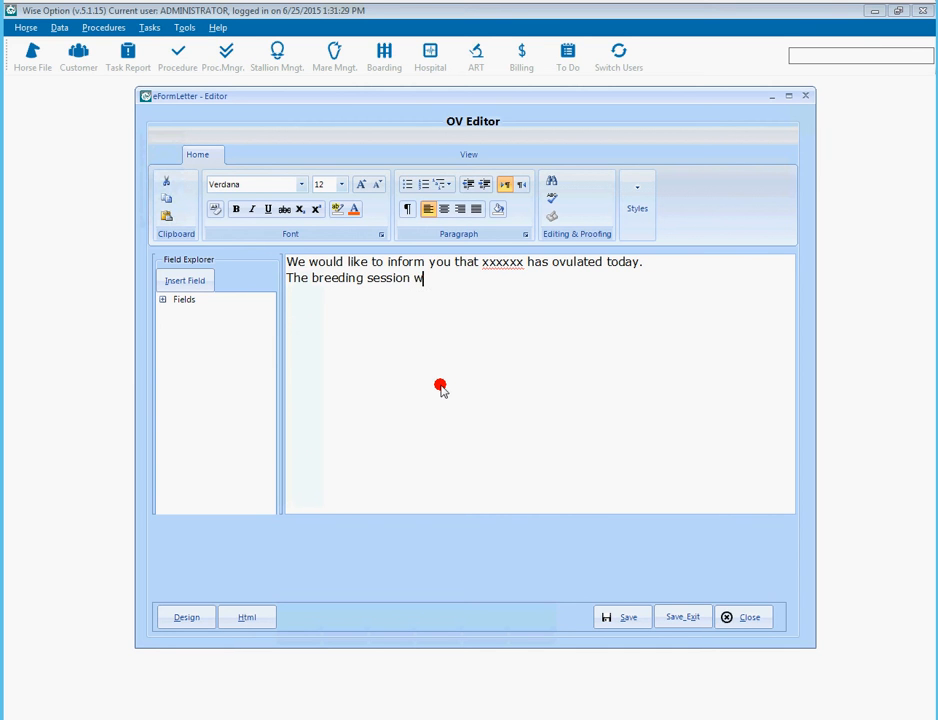
type("as on xxxx. ...")
key("Return")
type("And wh")
key("BackSpace")
key("BackSpace")
type("she was bre")
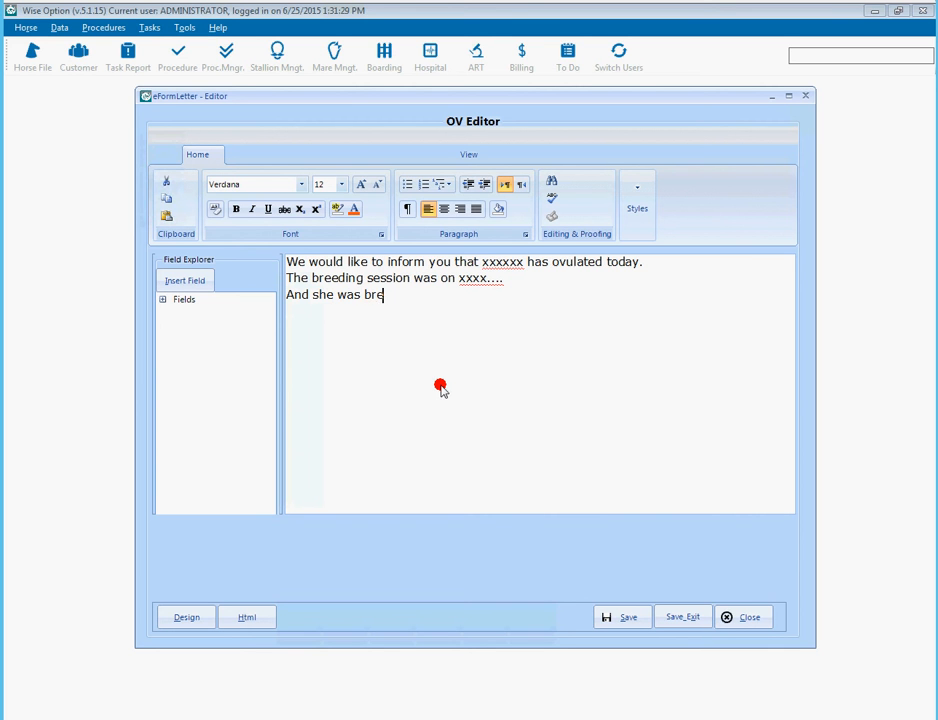
type("d to YYYY")
key("BackSpace")
key("BackSpace")
key("BackSpace")
key("BackSpace")
type("yyyyy.")
key("Return")
key("Return")
type("Thank")
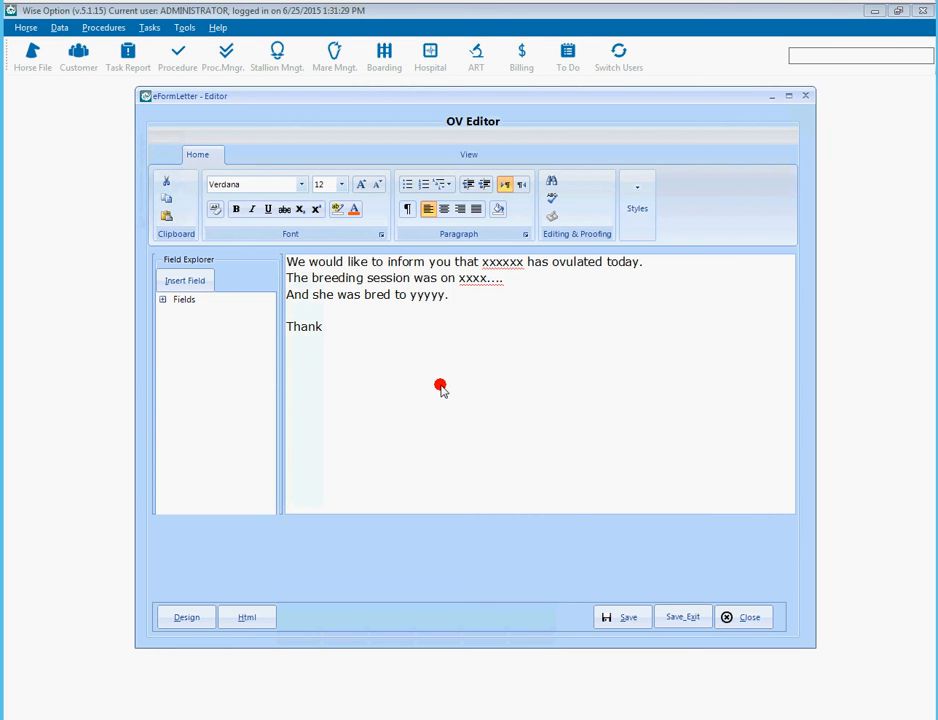
type(" you for your business!")
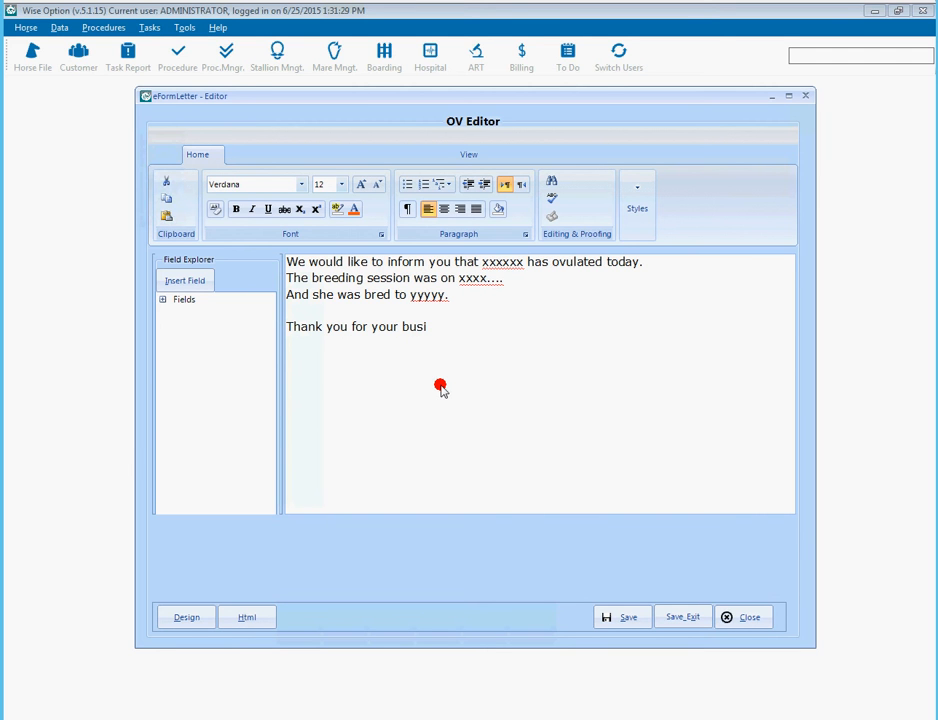
- Insert 'We will be in touch again with Pregnancy Check updates.' and a 'Wise Option Farms' sign-off
key("Up")
key("Up")
key("Return")
key("Return")
type("We w")
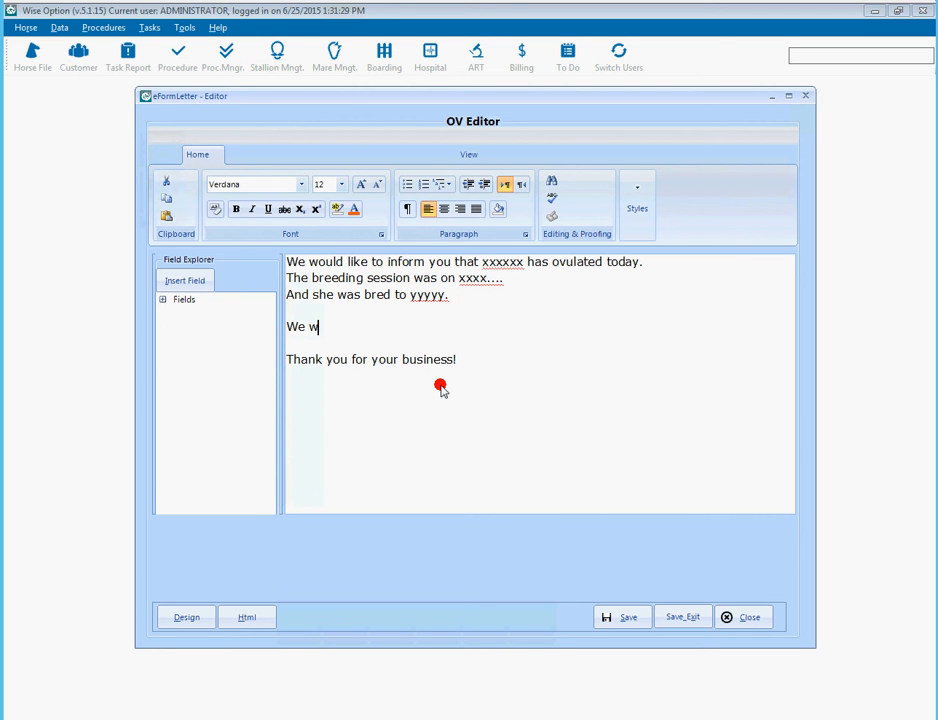
type("ill be in touch again")
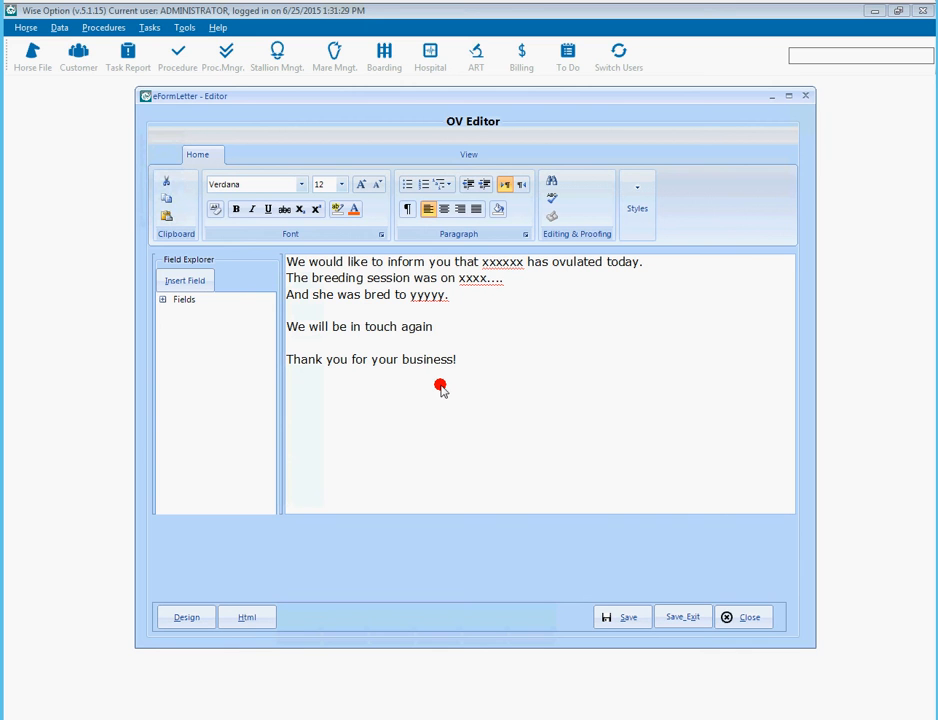
type(" for")
type(" with Pregnancy Ch")
type("eck updates.")
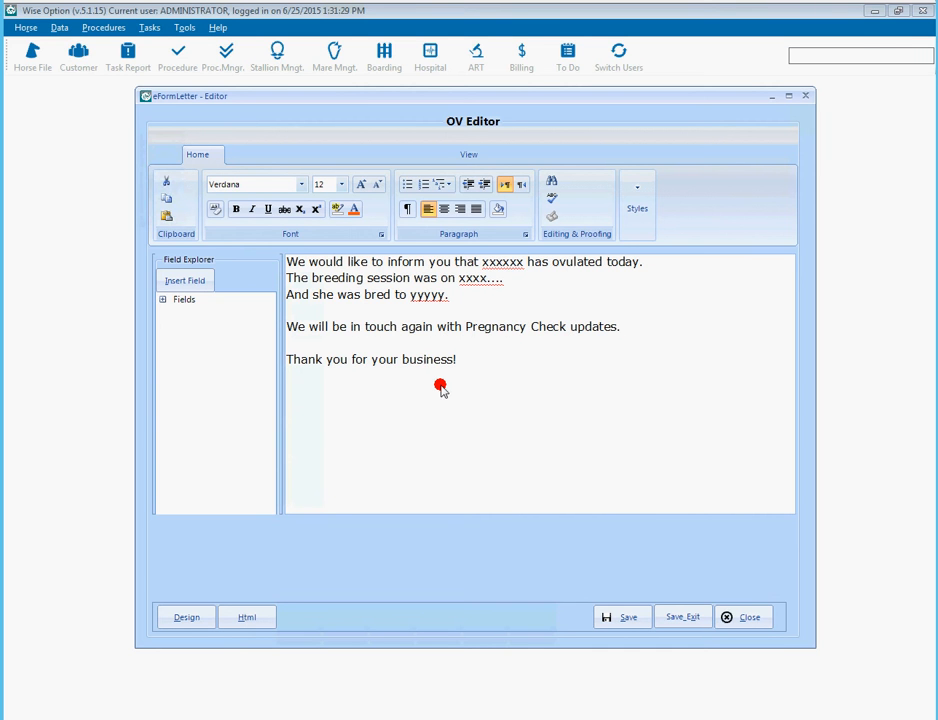
type("Wise Option Farms")
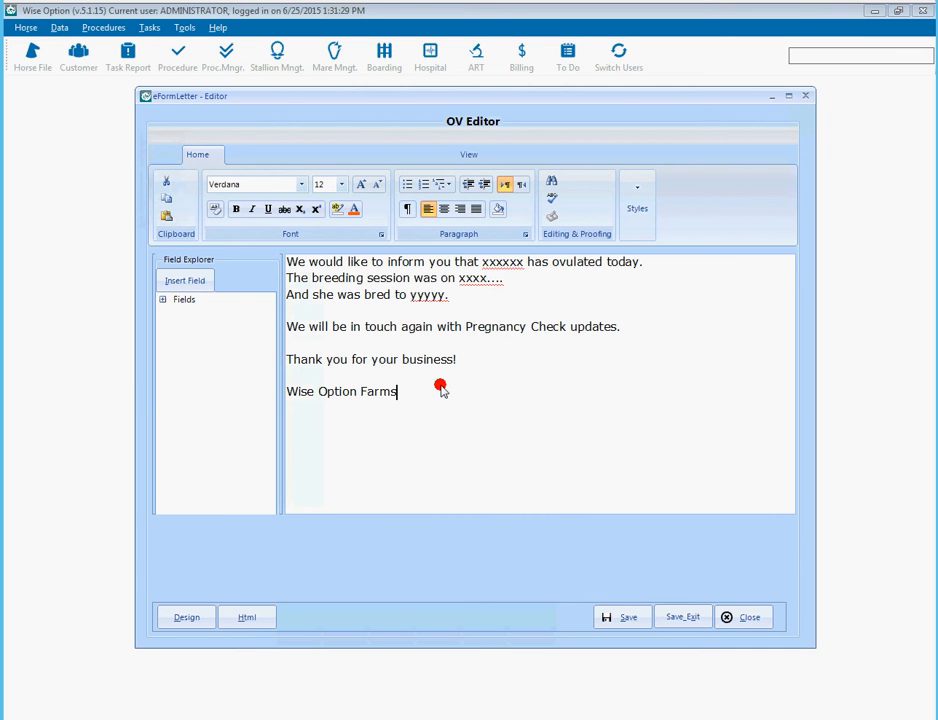
- Format the 'Wise Option Farms' line in bold blue text
triple_click(441, 389)
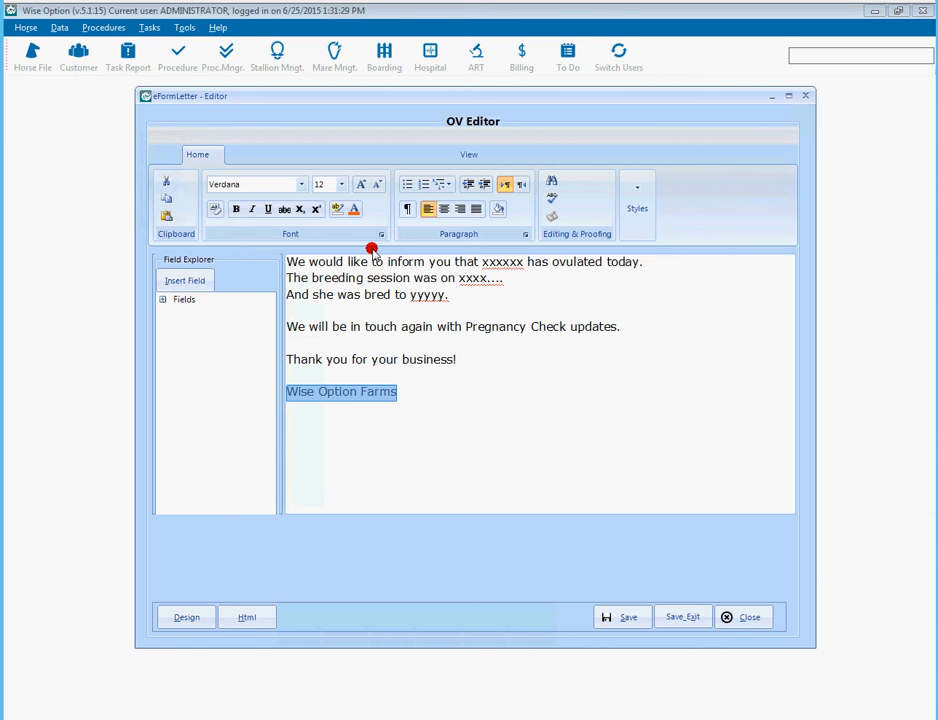
left_click(360, 214)
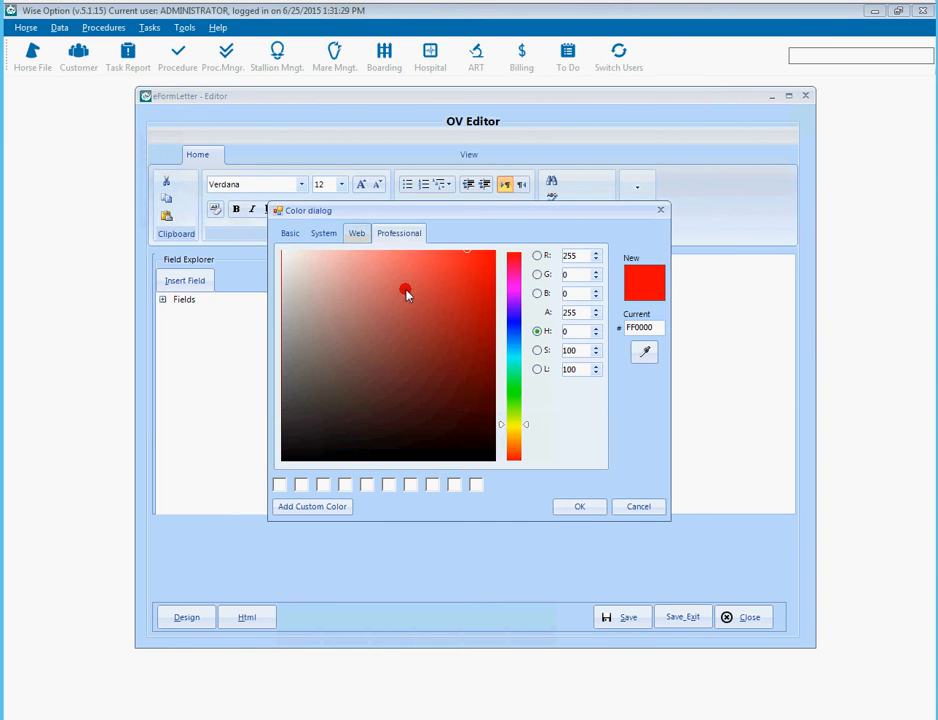
left_click(510, 321)
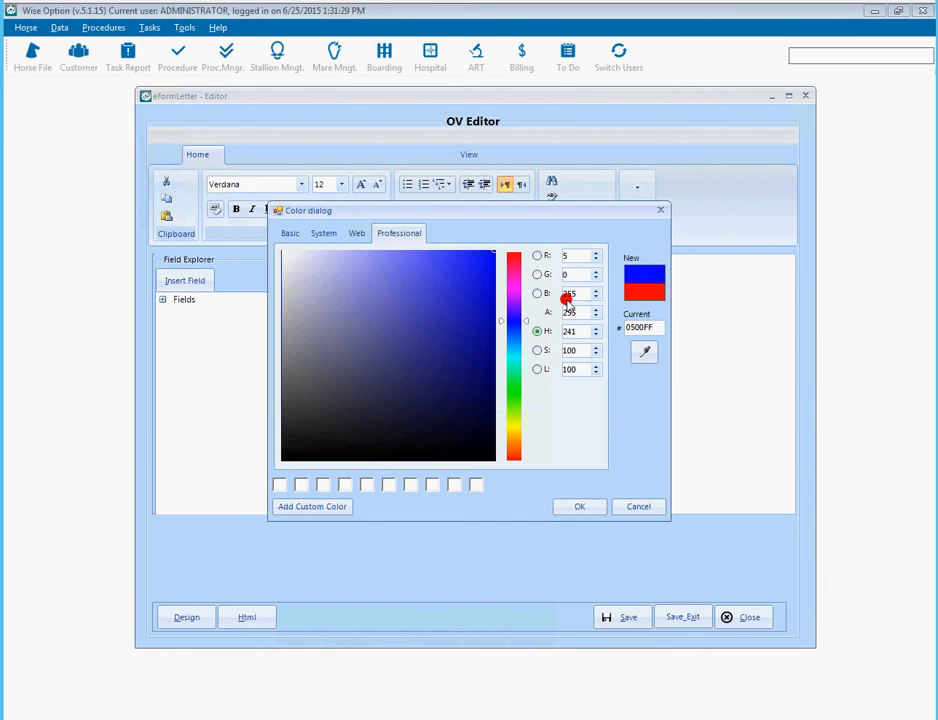
left_click(584, 506)
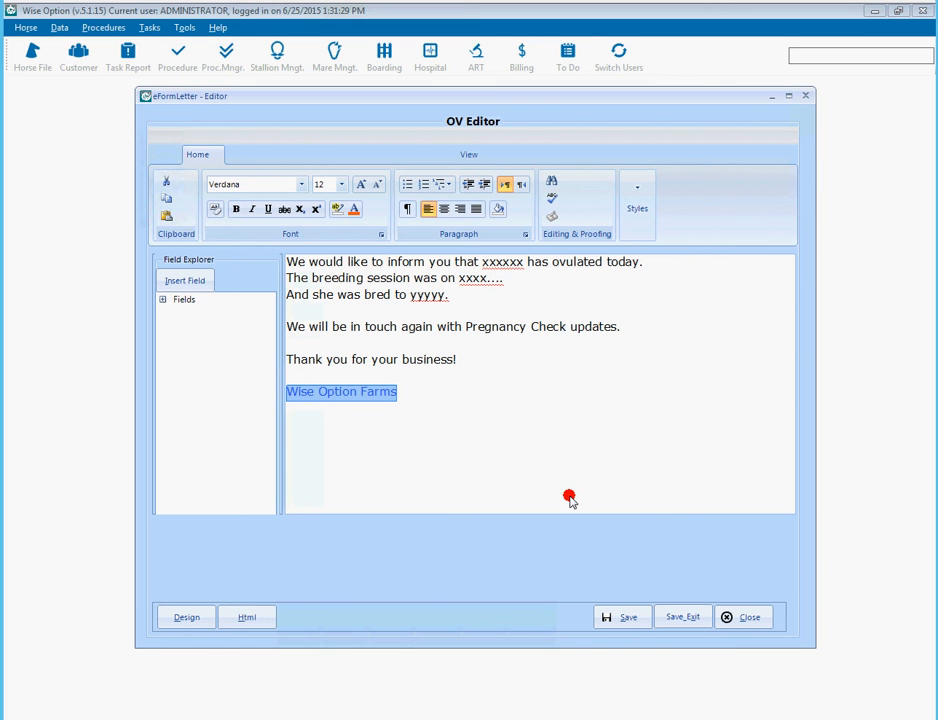
left_click(236, 209)
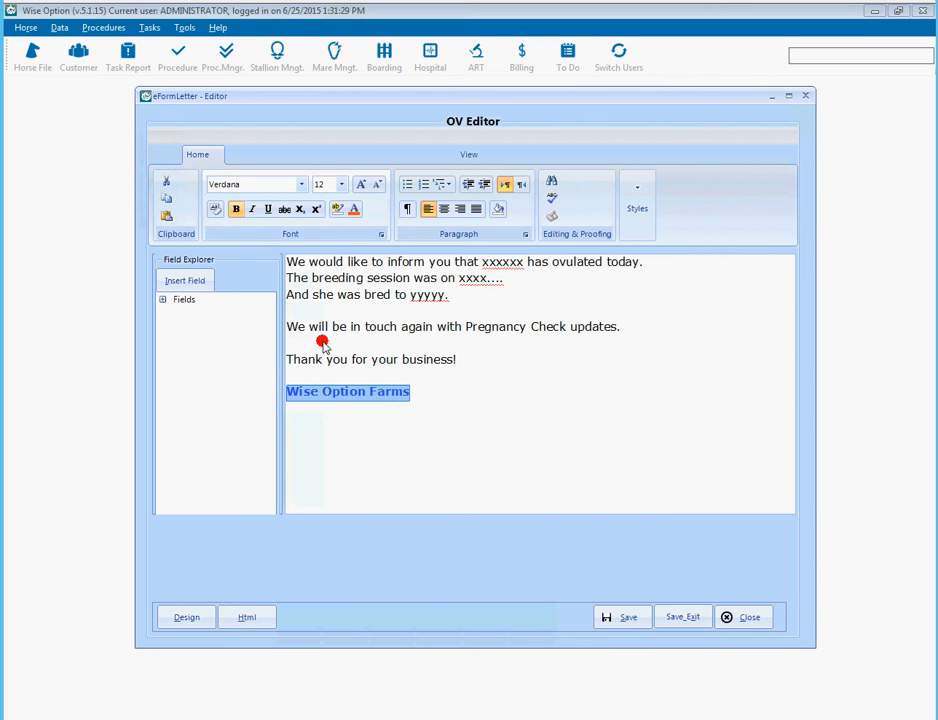
left_click(509, 422)
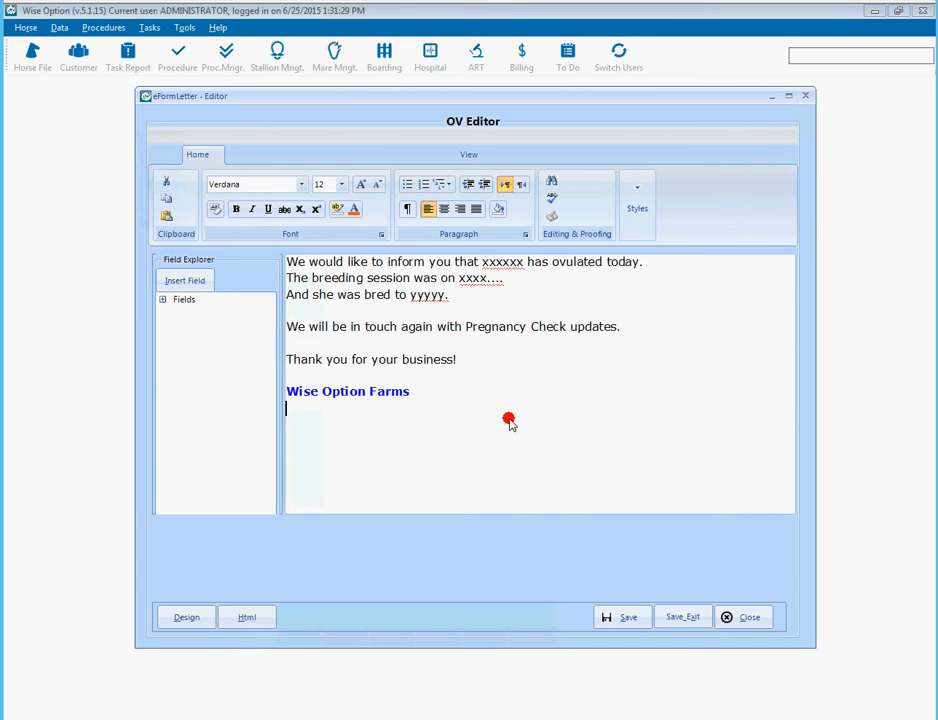
- Replace 'xxxxxx' with the BREED.Mare_Name field from Field Explorer's BreedingRecord fields
double_click(510, 263)
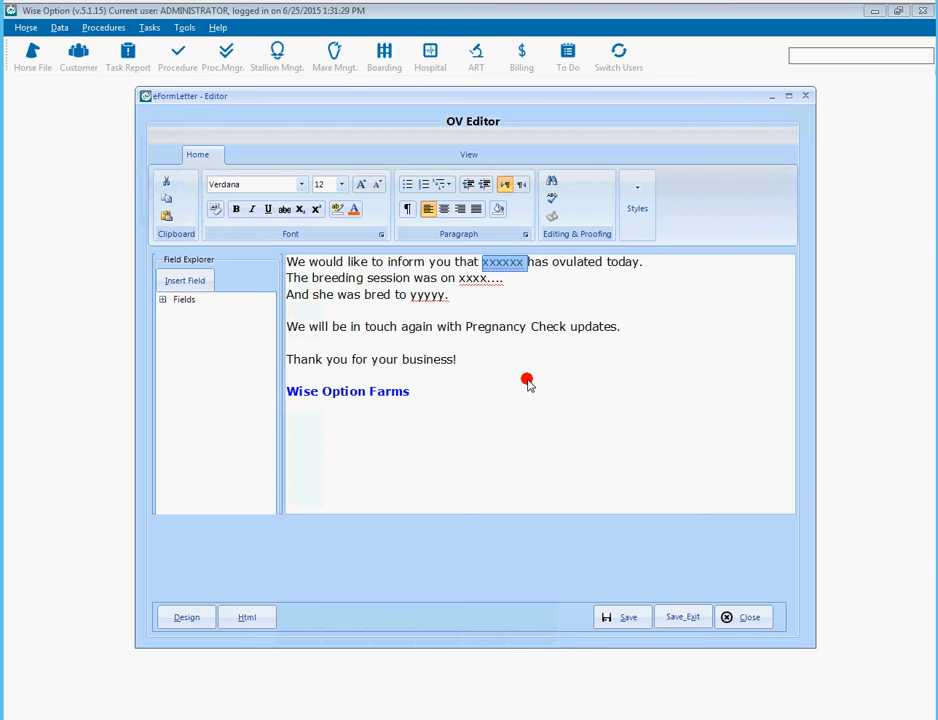
key("Delete")
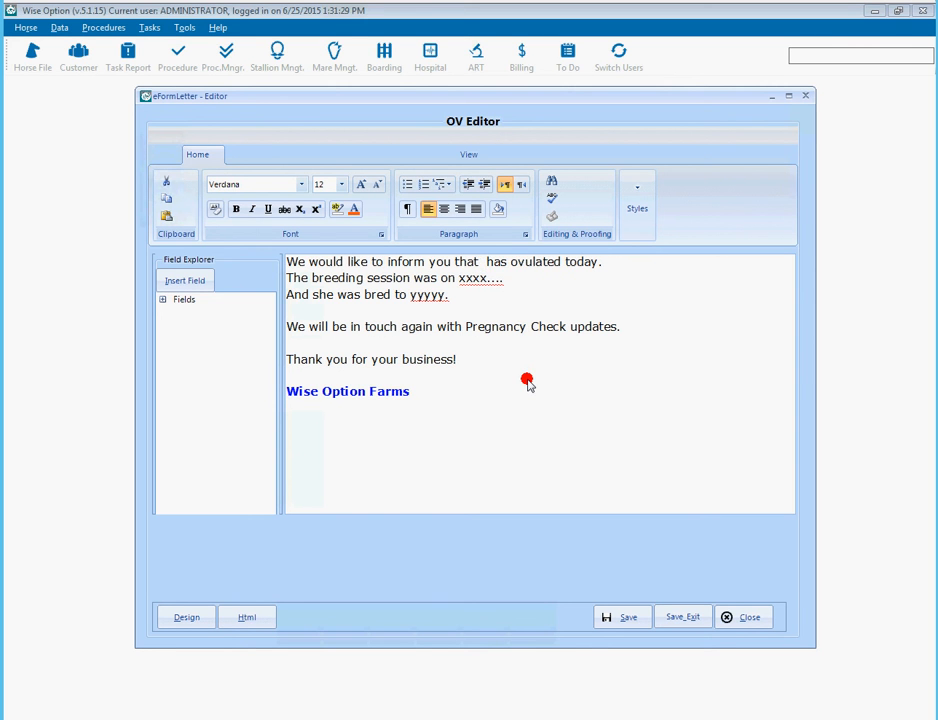
left_click(161, 299)
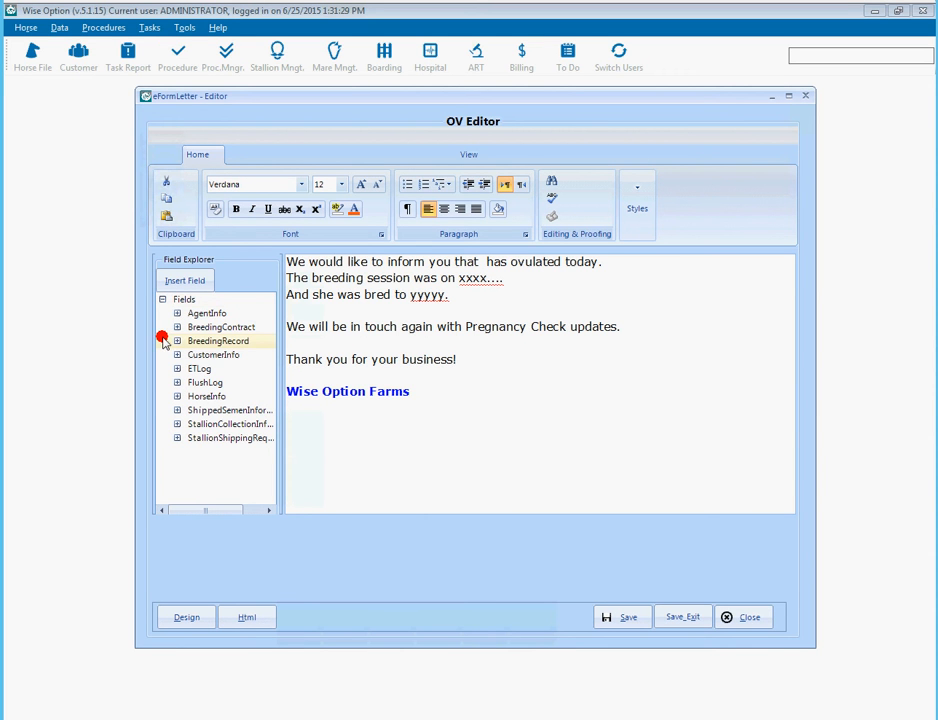
left_click(177, 341)
left_click(258, 511)
left_click(258, 511)
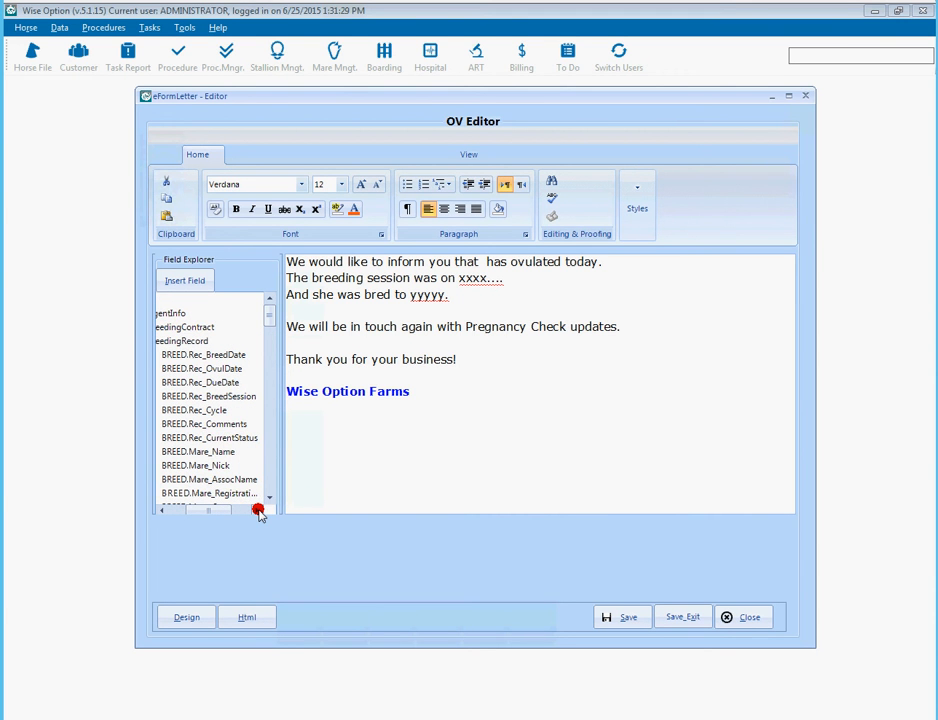
double_click(227, 453)
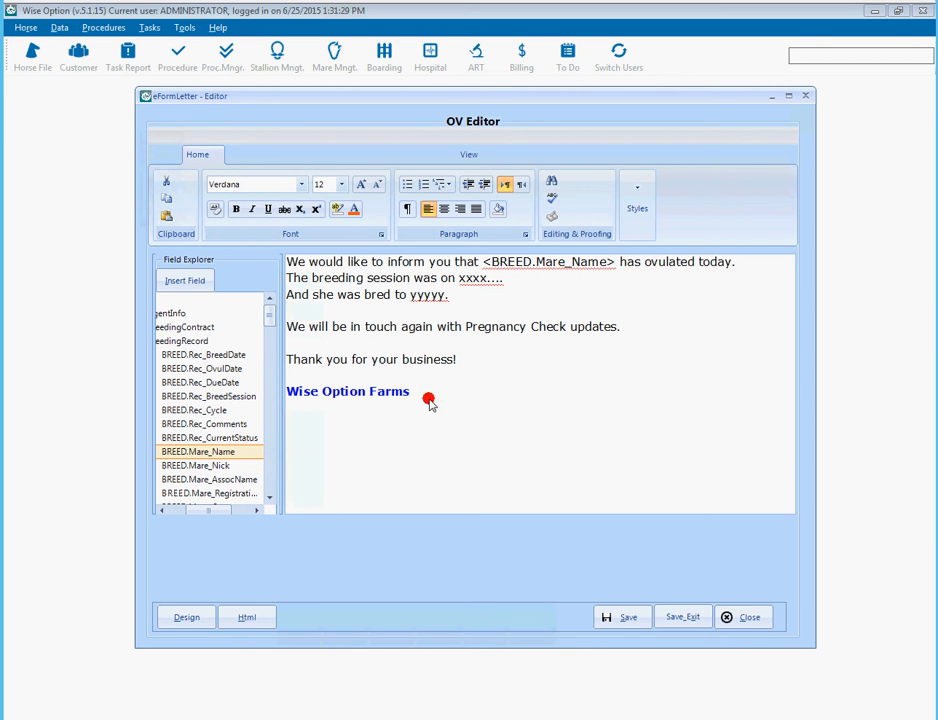
key("shift+Left")
key("shift+Left")
key("shift+Left")
key("shift+Left")
key("shift+Left")
key("shift+Left")
key("shift+Left")
key("shift+Left")
key("shift+Left")
key("shift+Left")
key("shift+Left")
key("shift+Left")
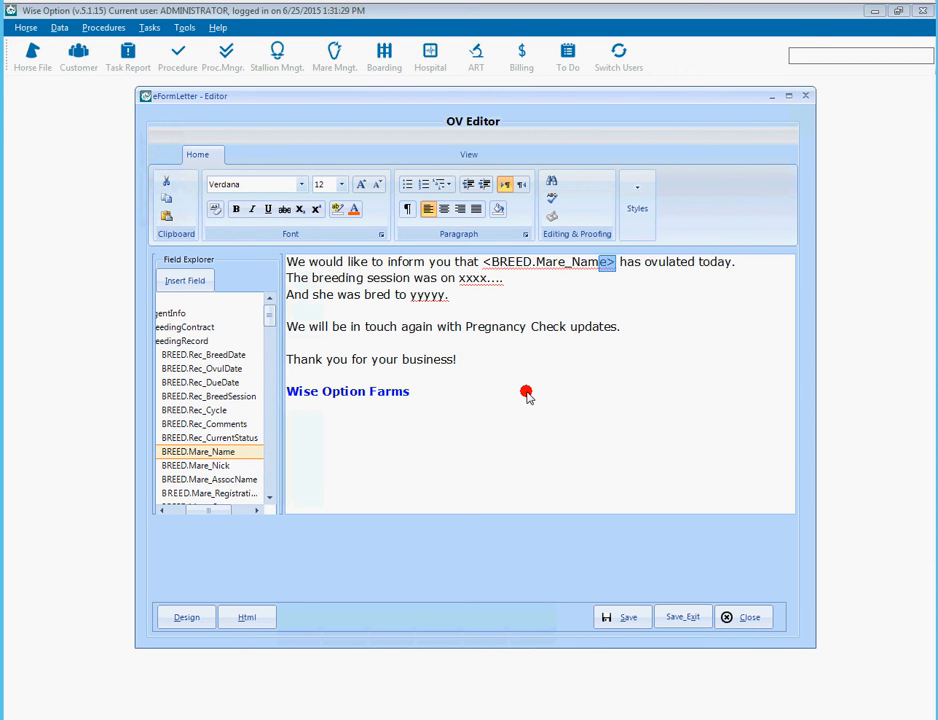
key("shift+Left")
key("shift+Left")
key("shift+Left")
key("shift+Left")
key("shift+Left")
key("shift+Left")
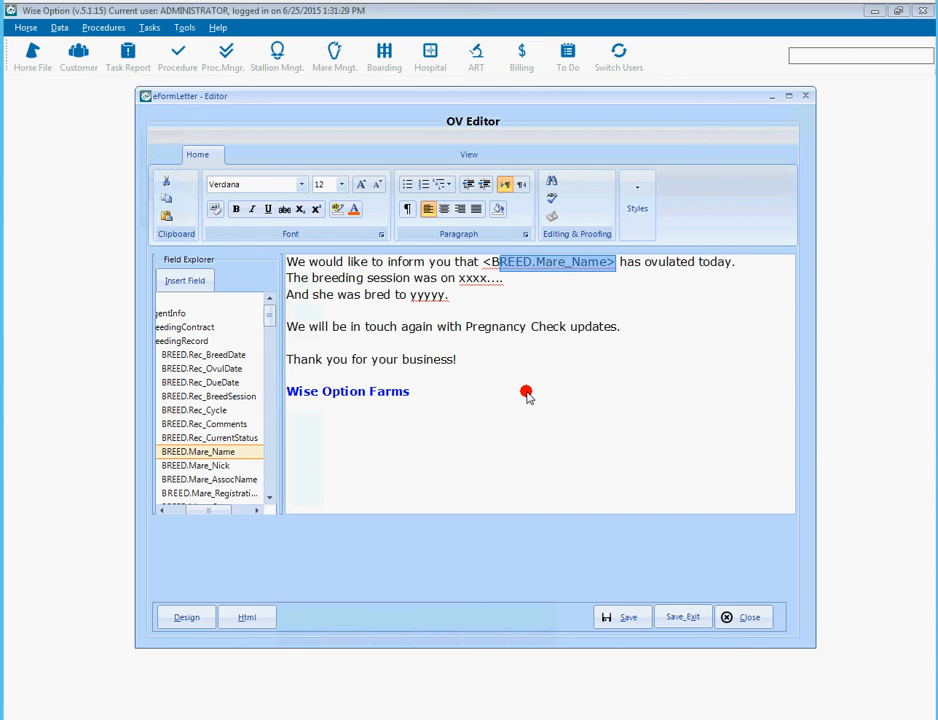
key("BackSpace")
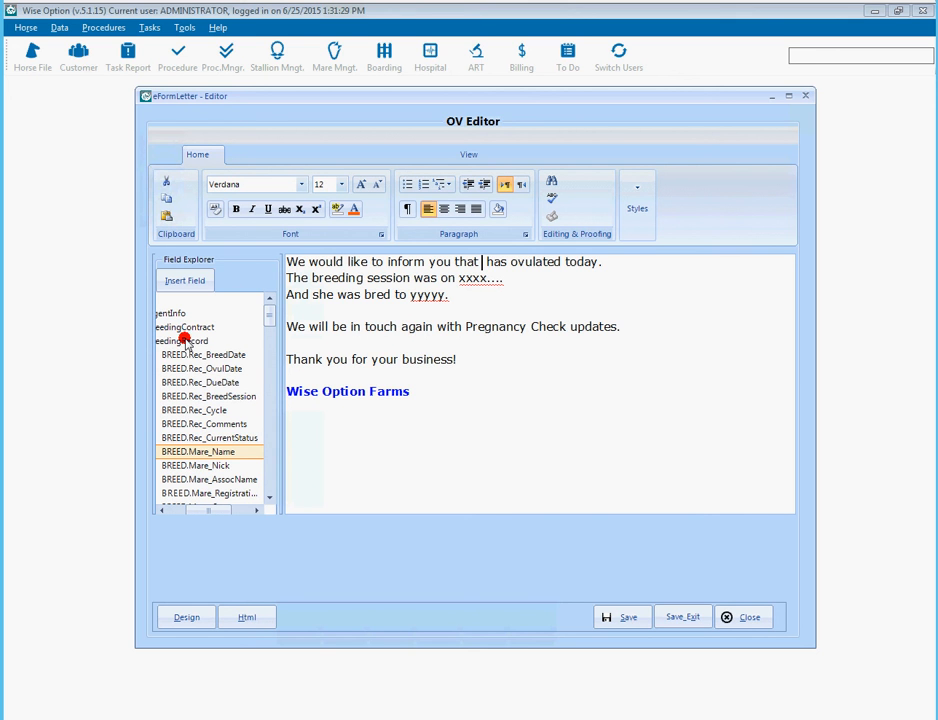
double_click(221, 452)
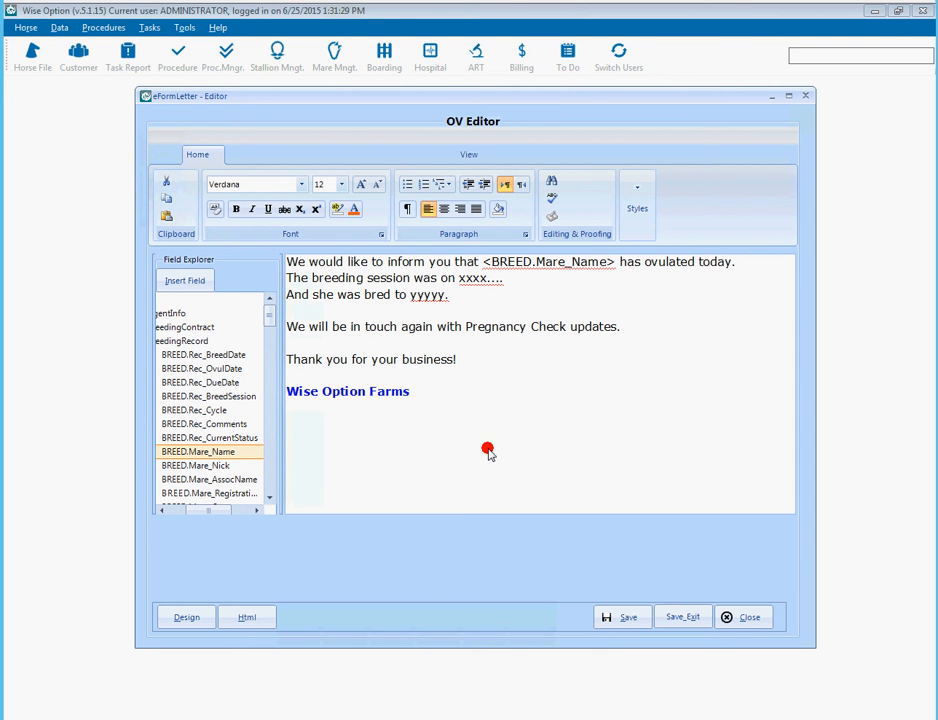
- Replace the 'xxxx' placeholder with the BREED.Rec_BreedDate merge field
left_click(487, 284)
key("ctrl+shift+Left")
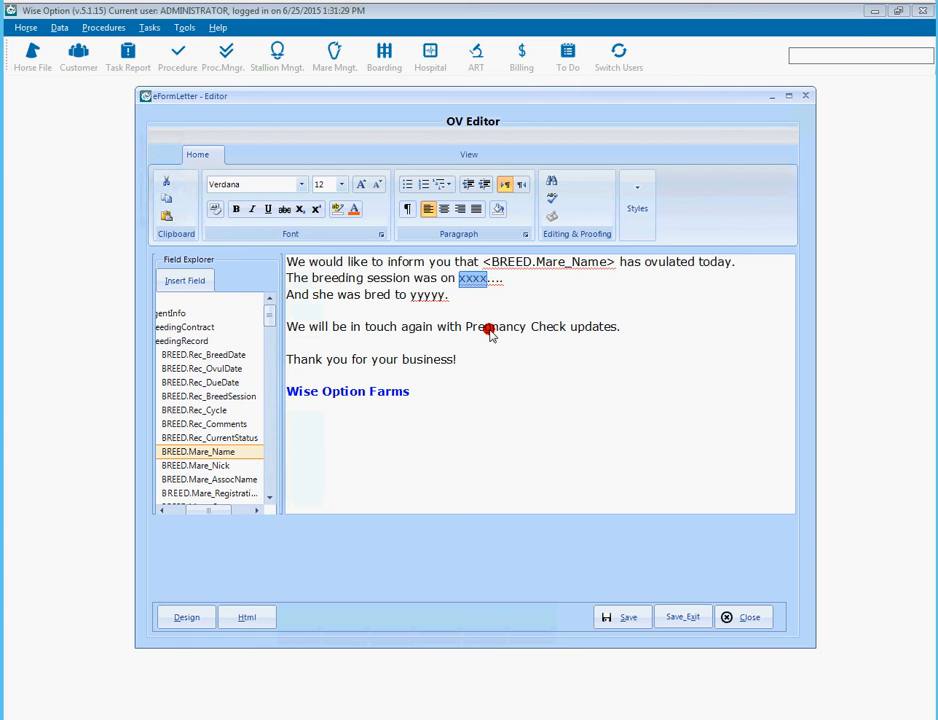
key("Delete")
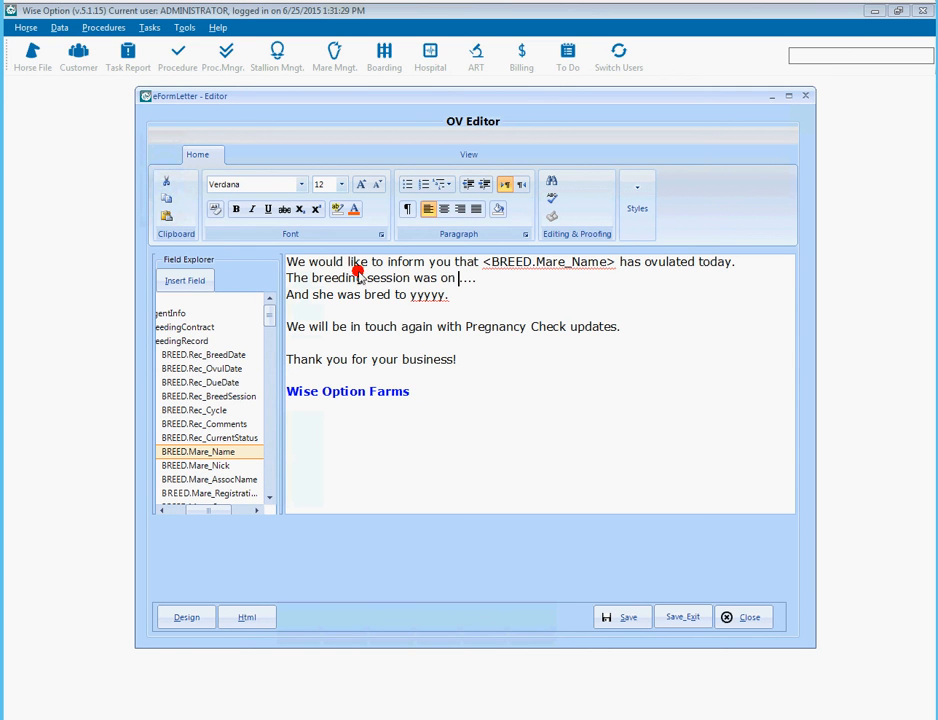
double_click(228, 358)
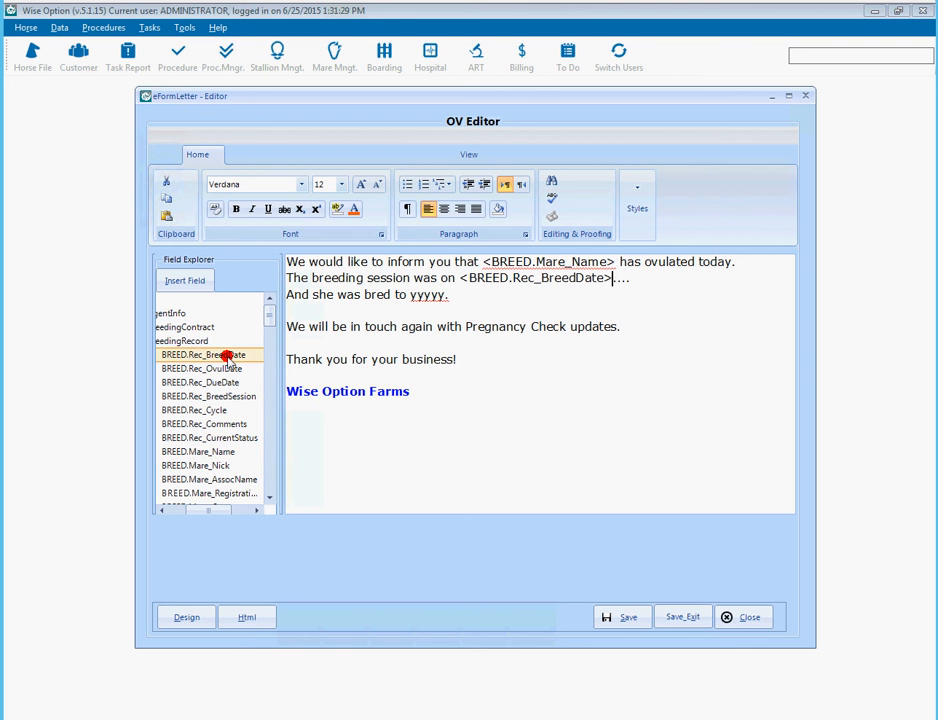
- Replace 'yyyyy' with the BREED.Stallion_Name merge field followed by a period
key("Down")
key("Left")
key("shift+Left")
key("shift+Left")
key("shift+Left")
key("shift+Left")
key("shift+Left")
key("Delete")
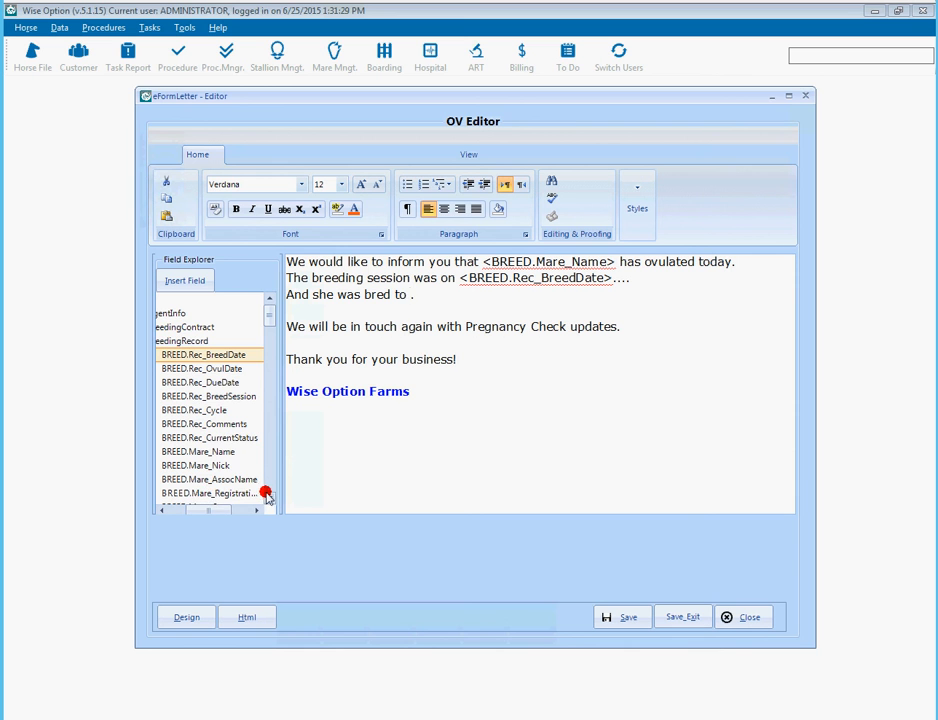
scroll(268, 497, "down", 1)
scroll(268, 497, "down", 3)
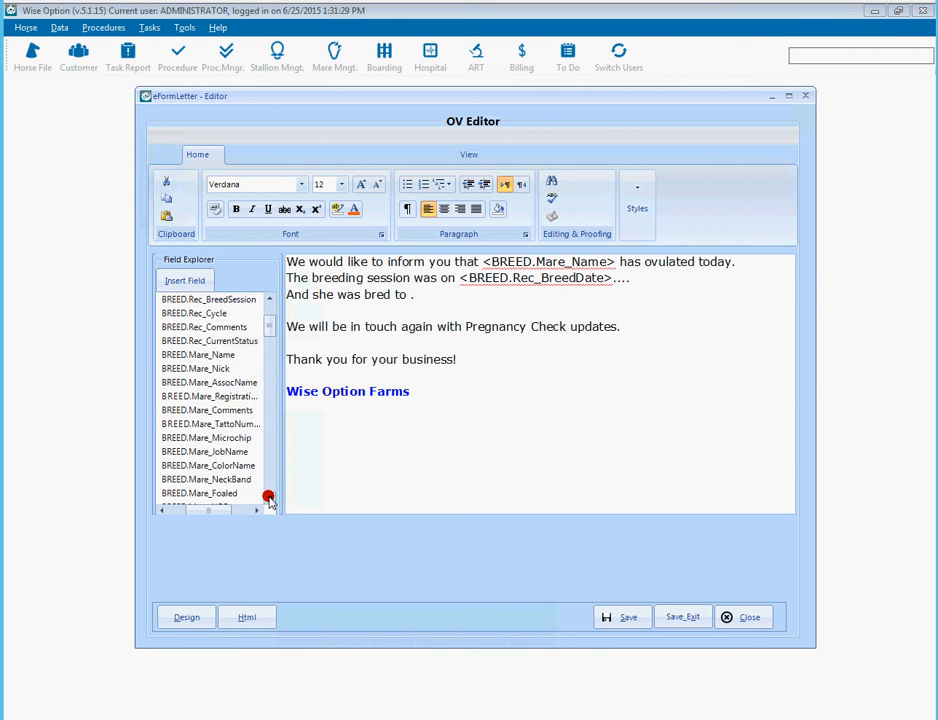
scroll(268, 497, "down", 3)
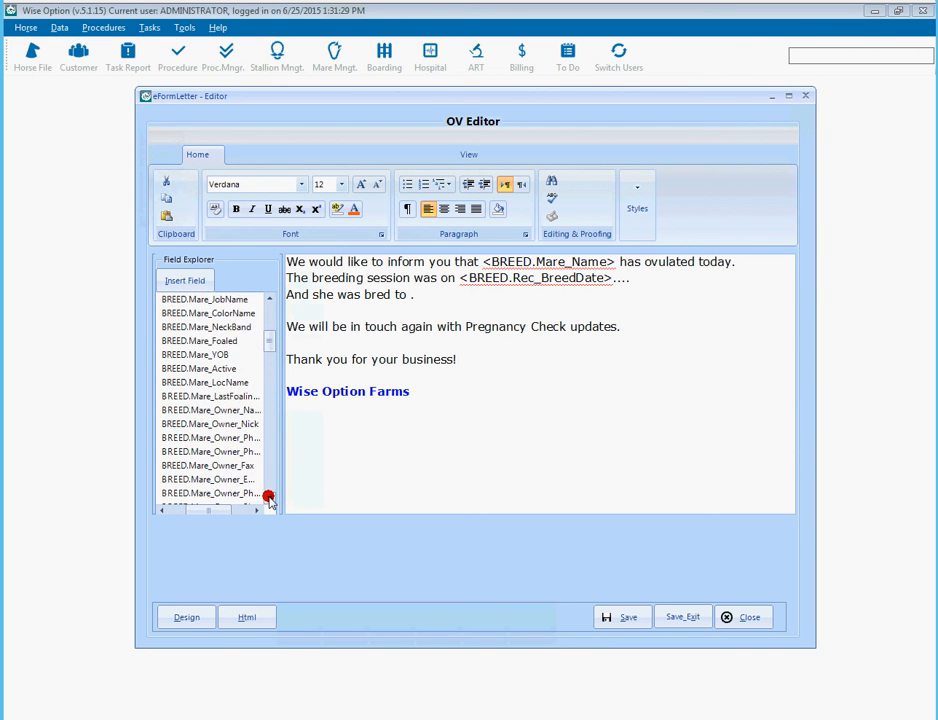
scroll(268, 497, "down", 10)
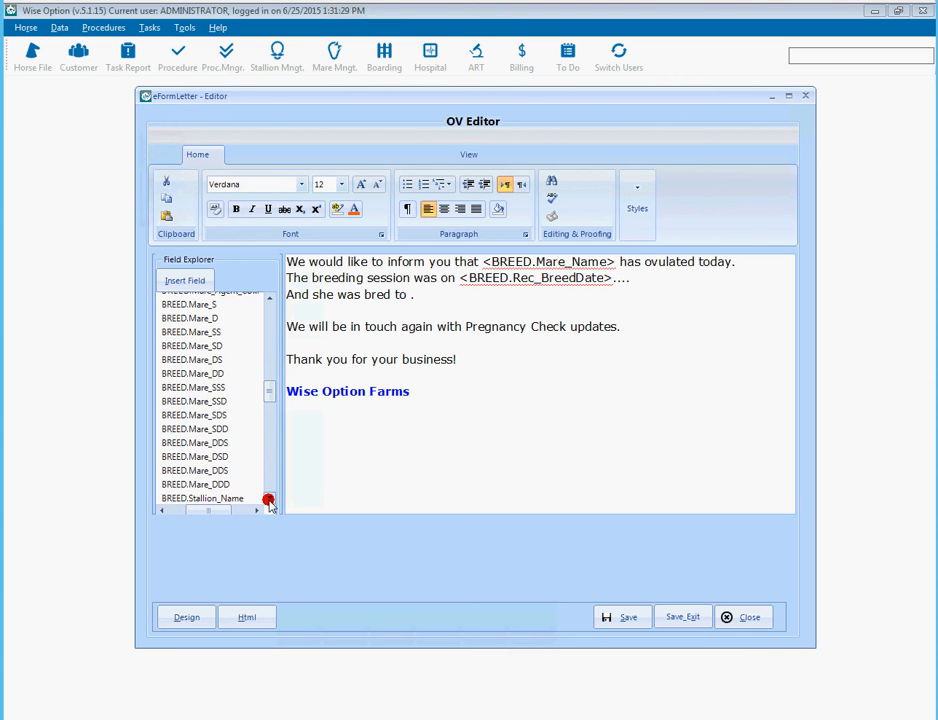
scroll(268, 497, "down", 1)
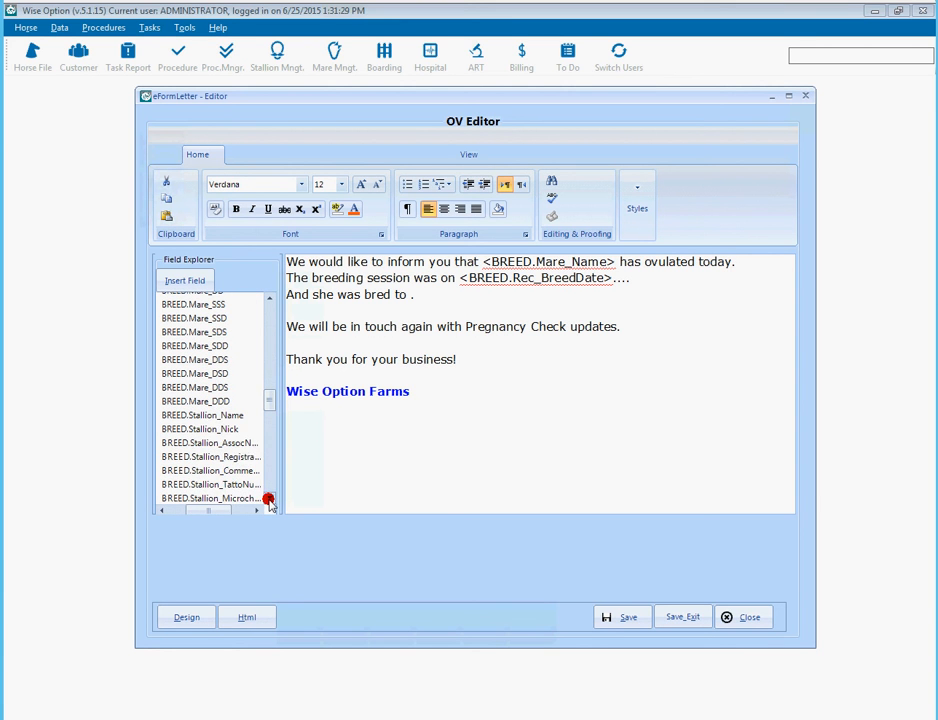
double_click(213, 416)
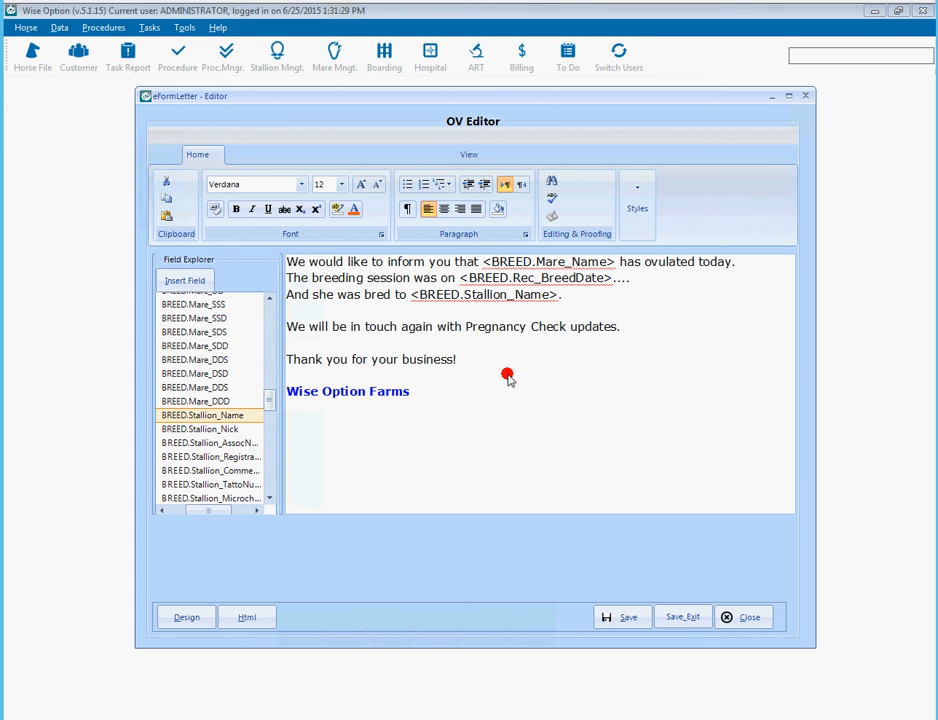
type(".")
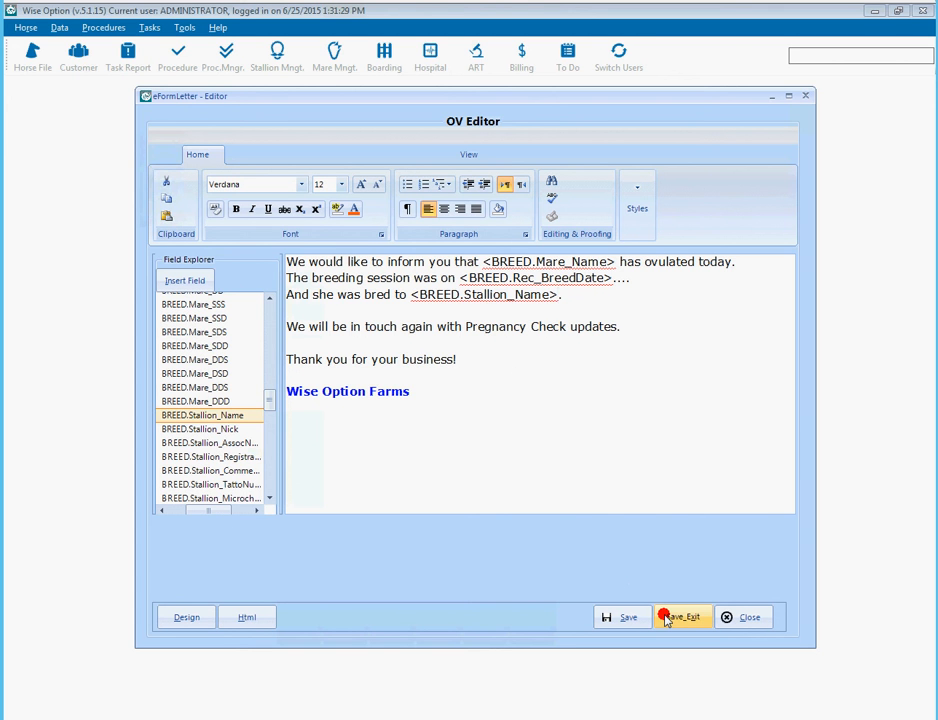
- Save the OV letter template and exit the editor
left_click(629, 619)
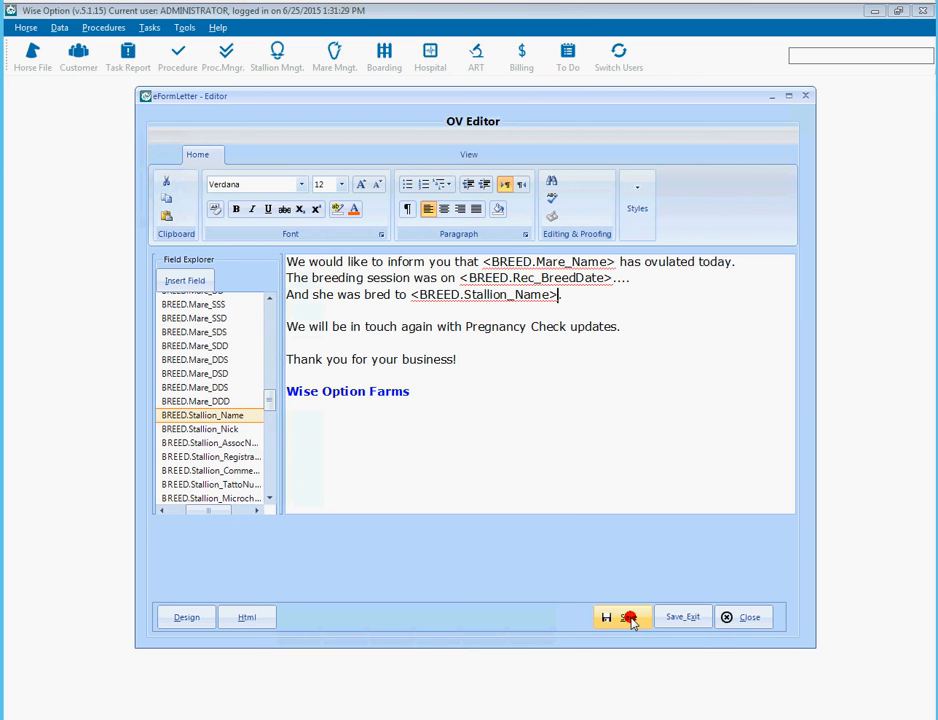
left_click(684, 618)
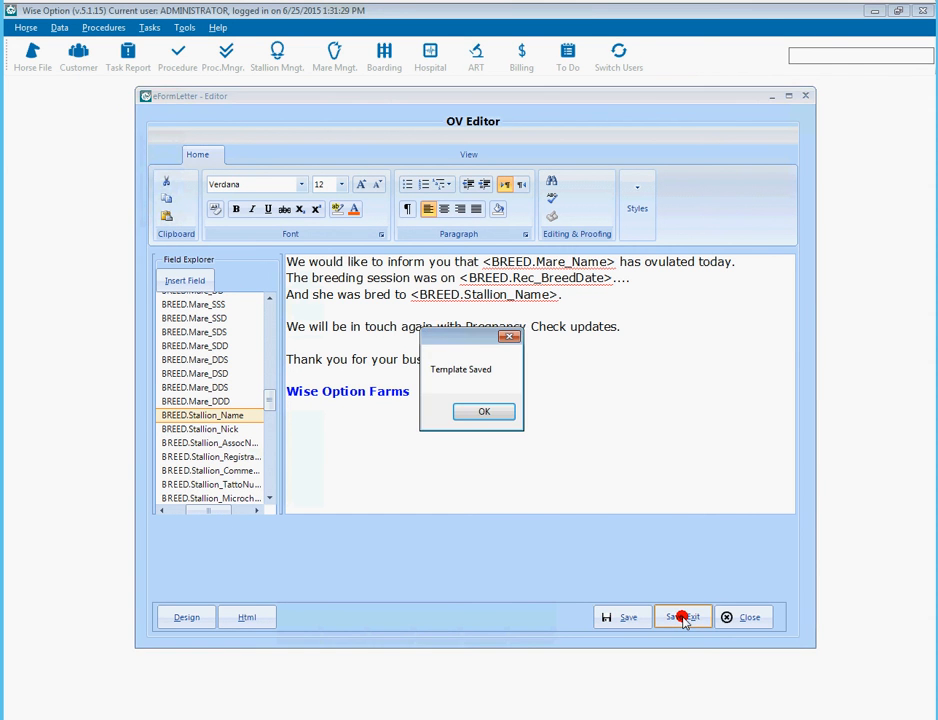
left_click(478, 413)
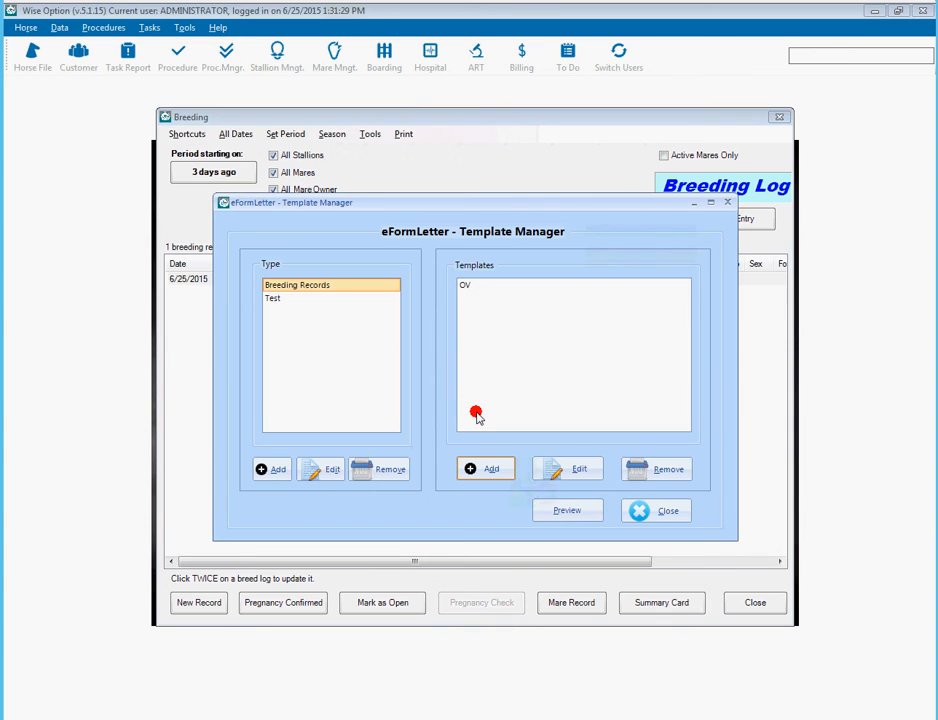
- Close the Template Manager and reopen the letter templates for the Banana Doc breeding record
left_click(466, 289)
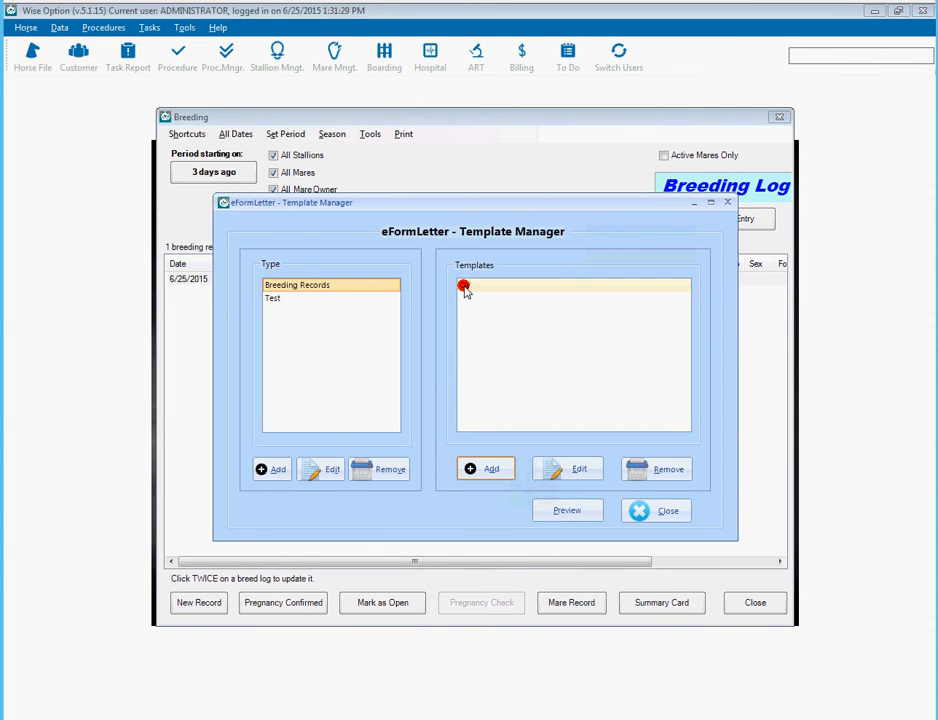
left_click(632, 512)
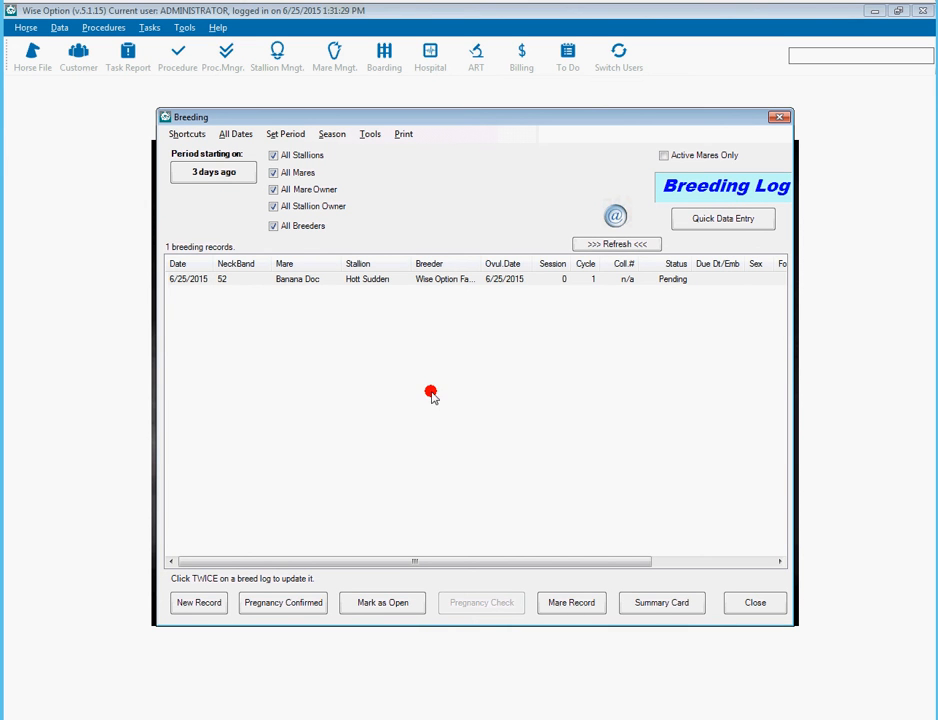
left_click(303, 280)
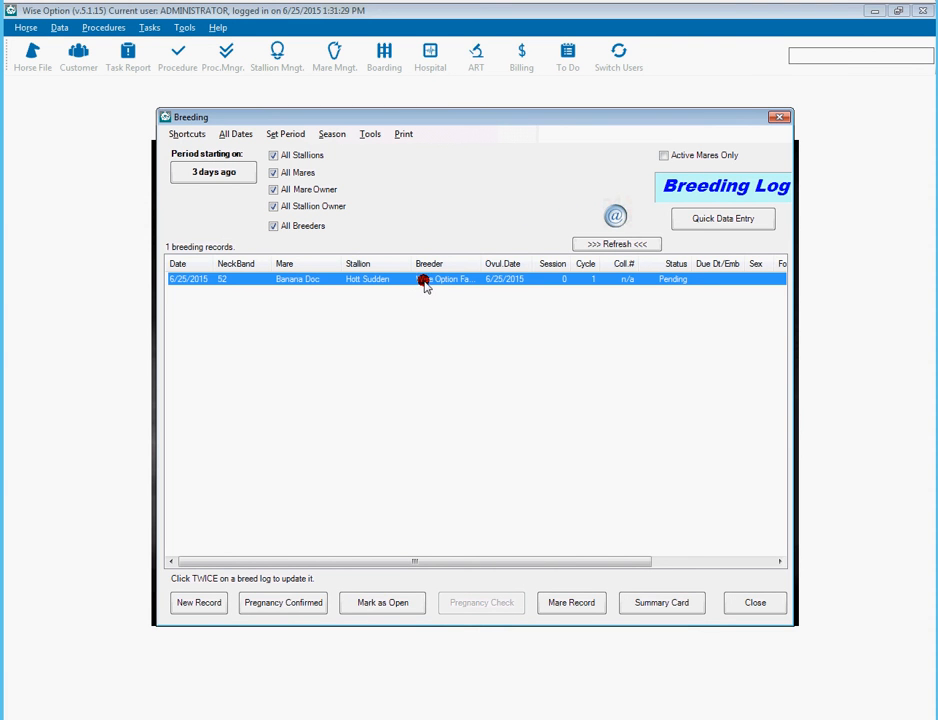
left_click(615, 216)
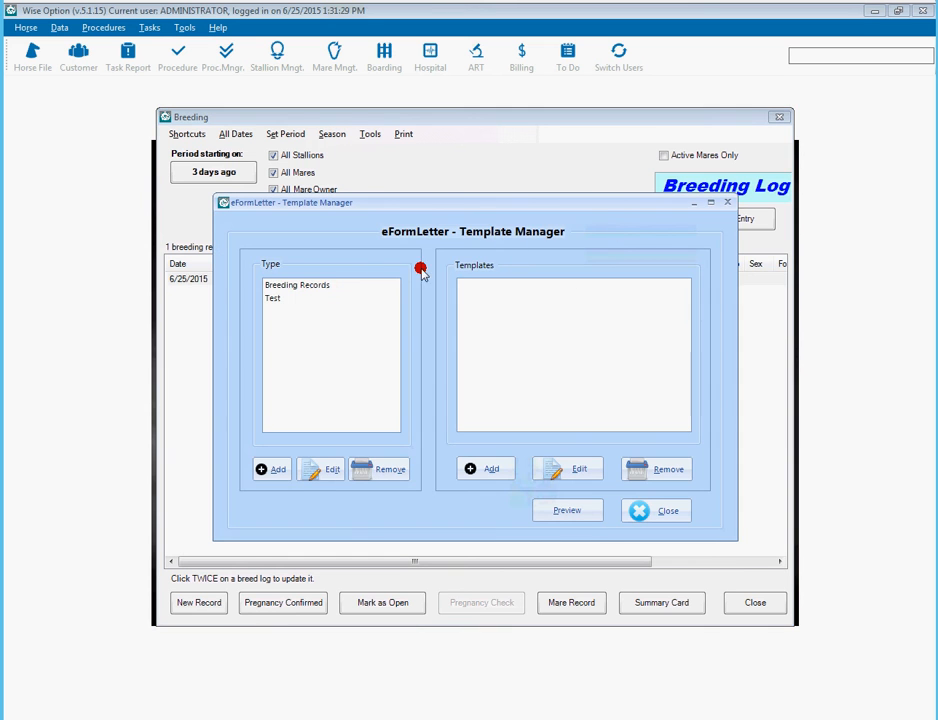
- Preview the Breeding Records OV letter merged with Banana Doc's data
left_click(330, 287)
left_click(469, 287)
left_click(572, 511)
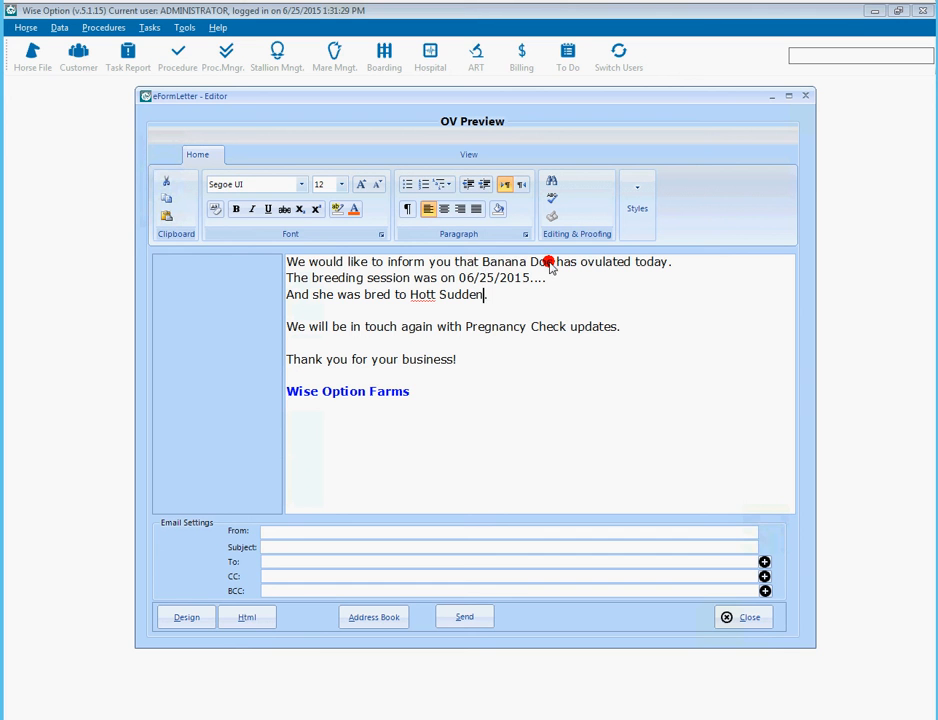
- Fill in the sender e-mail, the subject 'OV Confirmed' and the recipient e-mail address
left_click(396, 393)
double_click(396, 393)
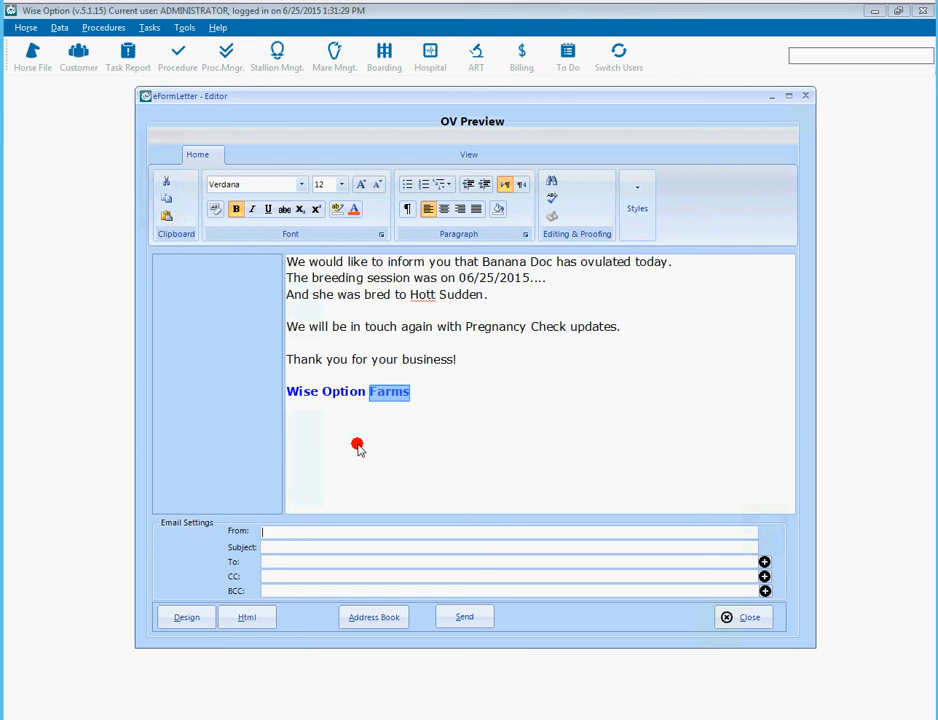
type("OV Confirmed")
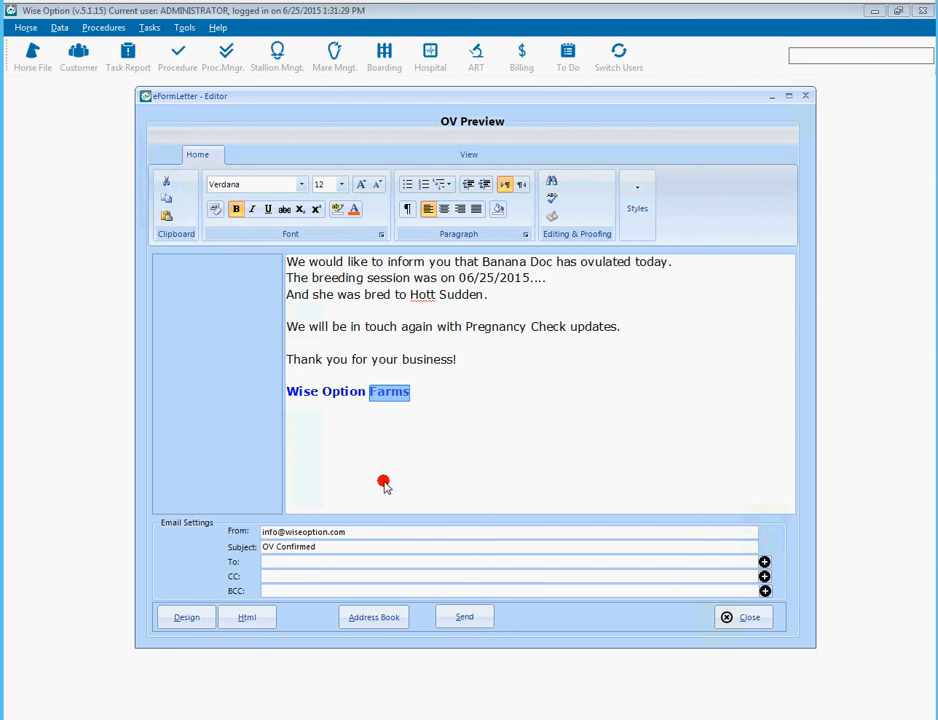
key("ctrl+a")
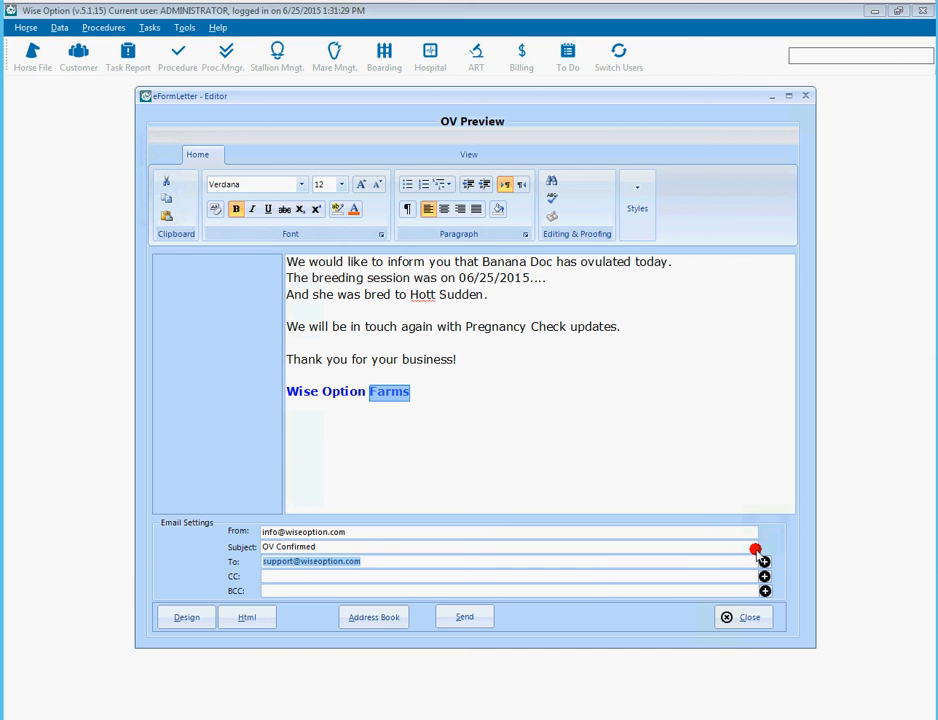
- Send the OV Confirmed letter e-mail and close the preview
left_click(492, 392)
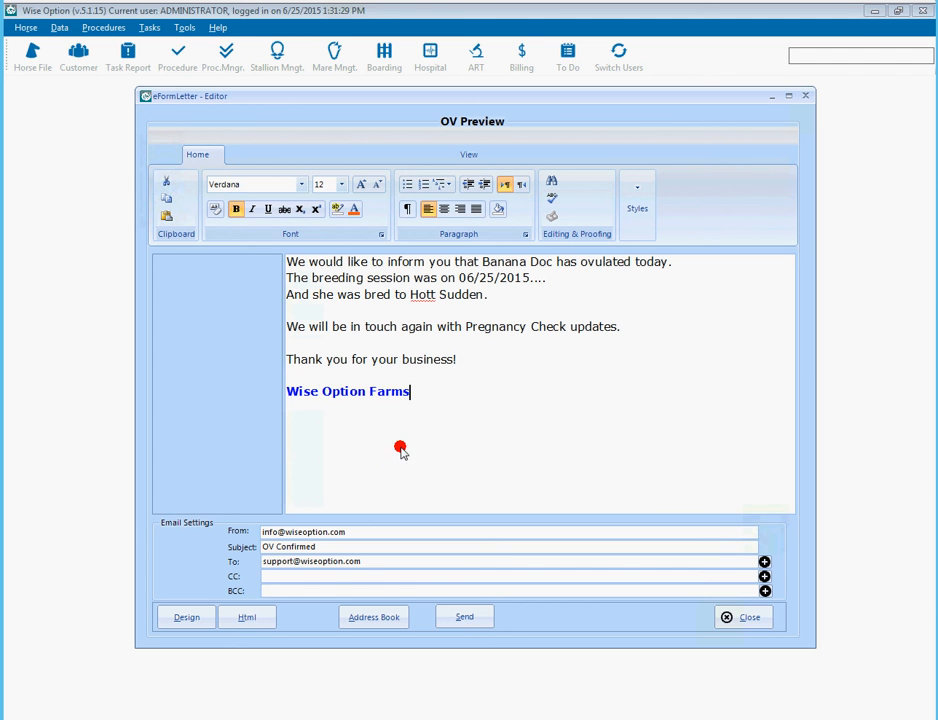
left_click(460, 624)
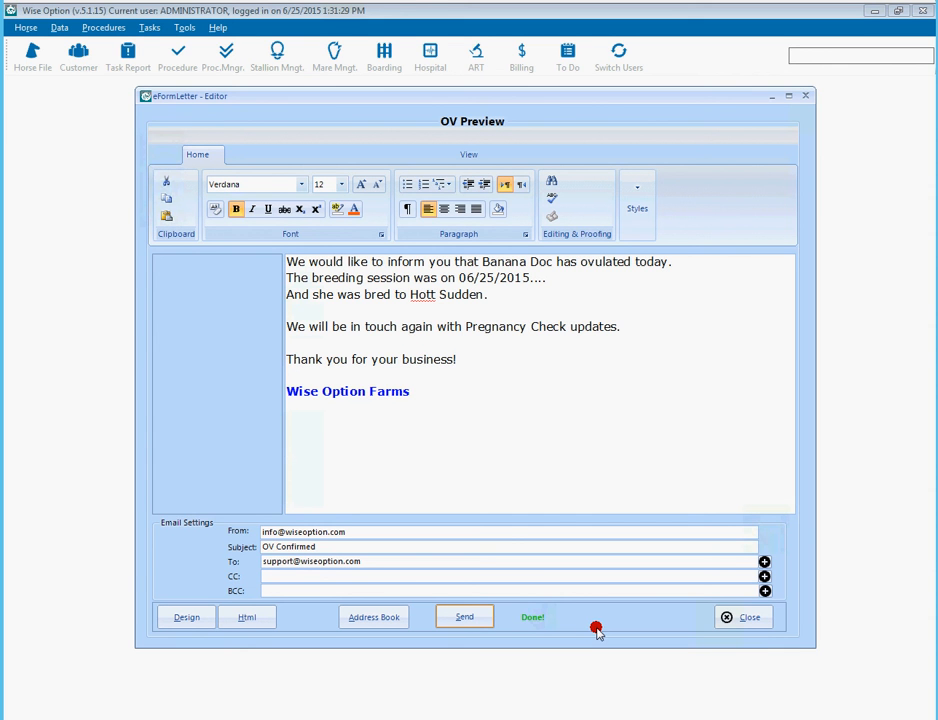
left_click(723, 617)
- Close the Template Manager and load all 41 breeding records from every date
left_click(675, 510)
left_click(240, 135)
left_click(489, 416)
- Select the 7/26/2007 6029 Sparkling Hott/WC 06R record and preview its Breeding Records OV letter
left_click(492, 416)
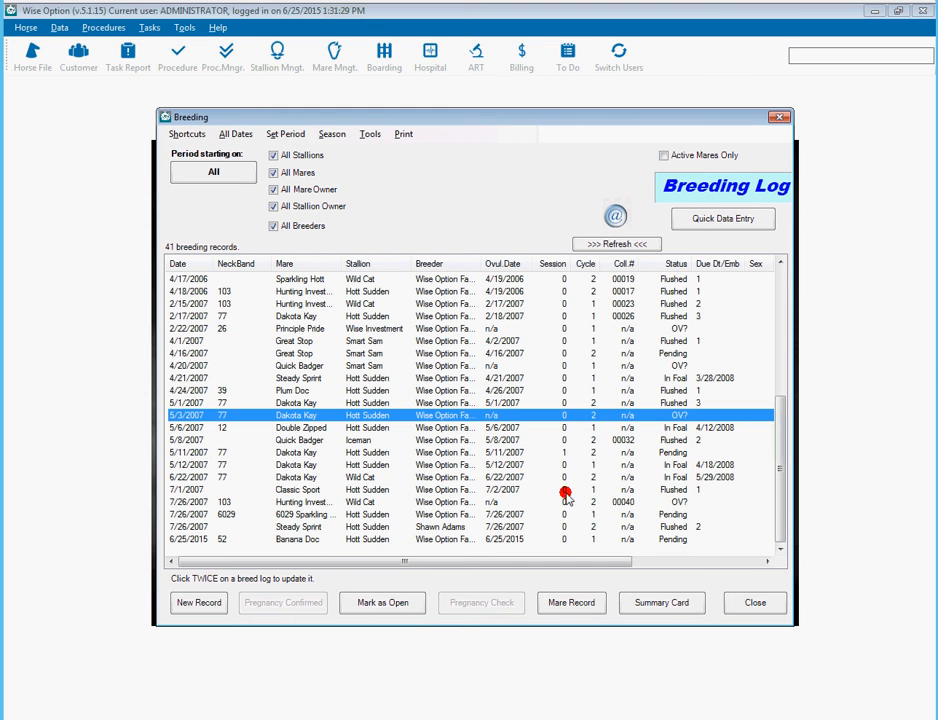
left_click(526, 514)
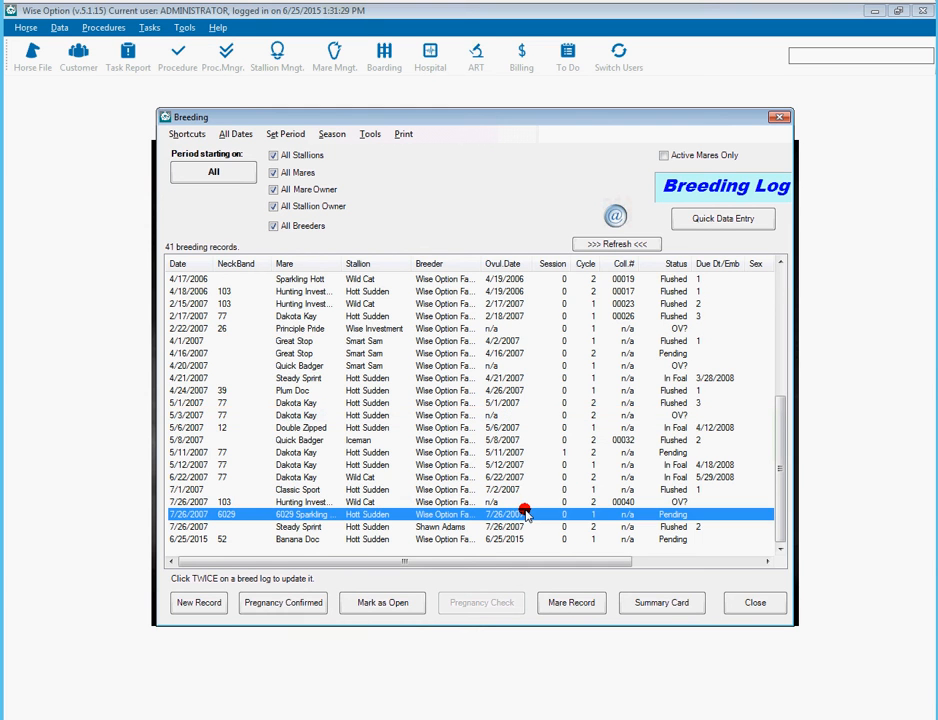
left_click(614, 215)
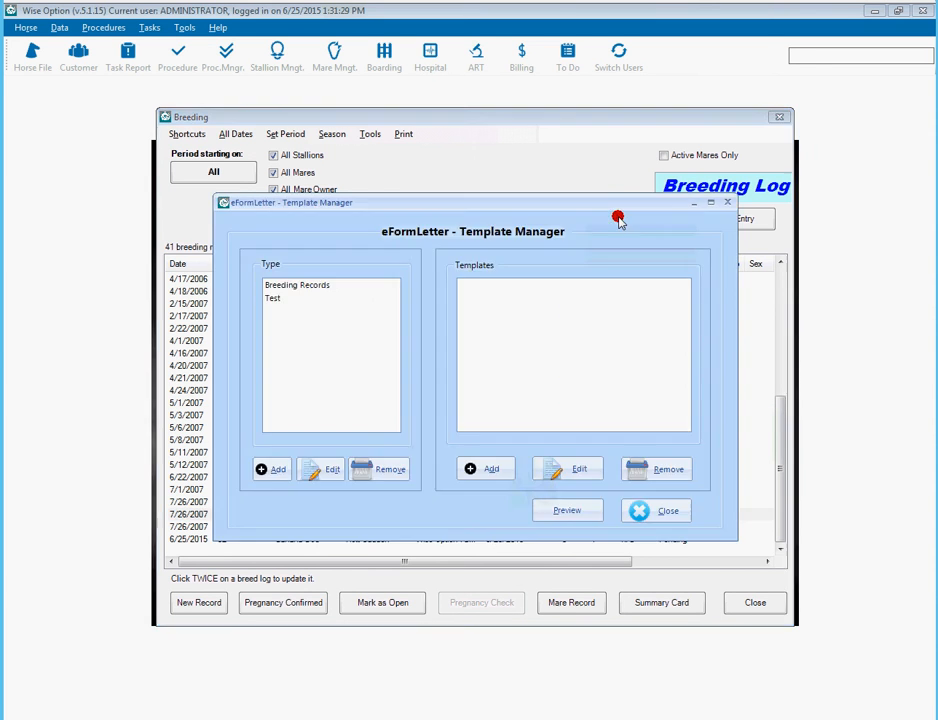
left_click(333, 289)
left_click(466, 285)
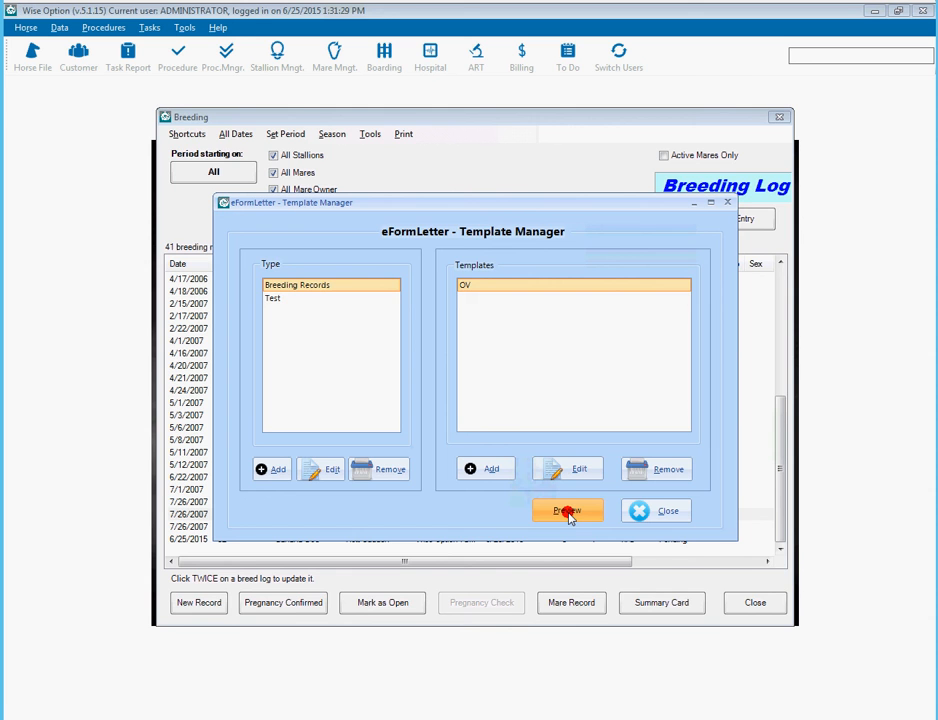
left_click(567, 511)
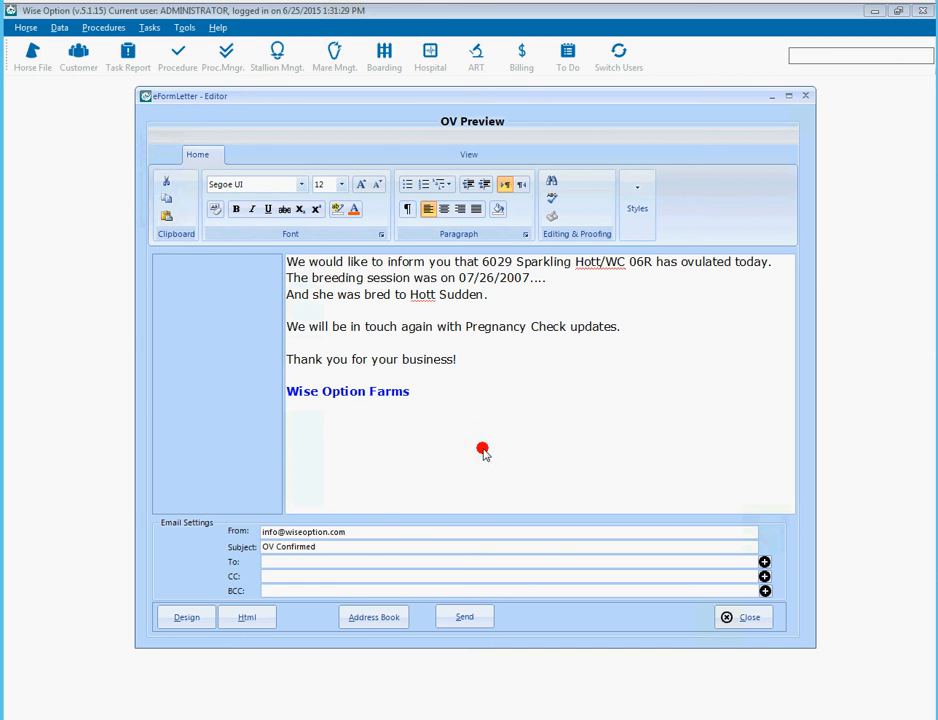
- Check the sender address and 'OV Confirmed' subject, then close the preview without sending
left_click_drag(387, 534, 218, 538)
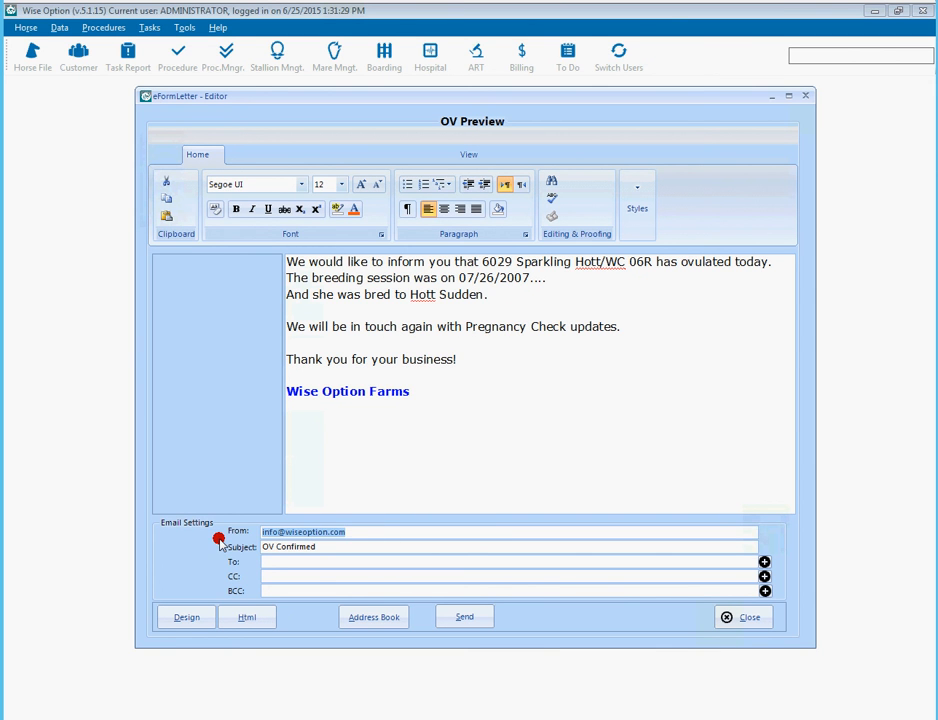
left_click(338, 548)
left_click_drag(338, 549, 166, 548)
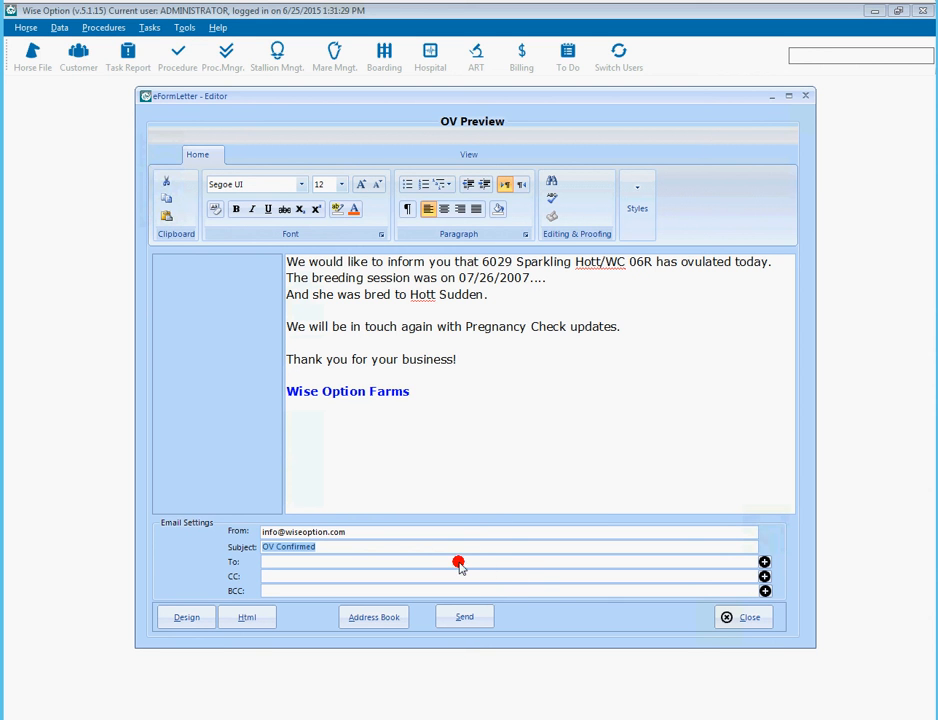
left_click(727, 619)
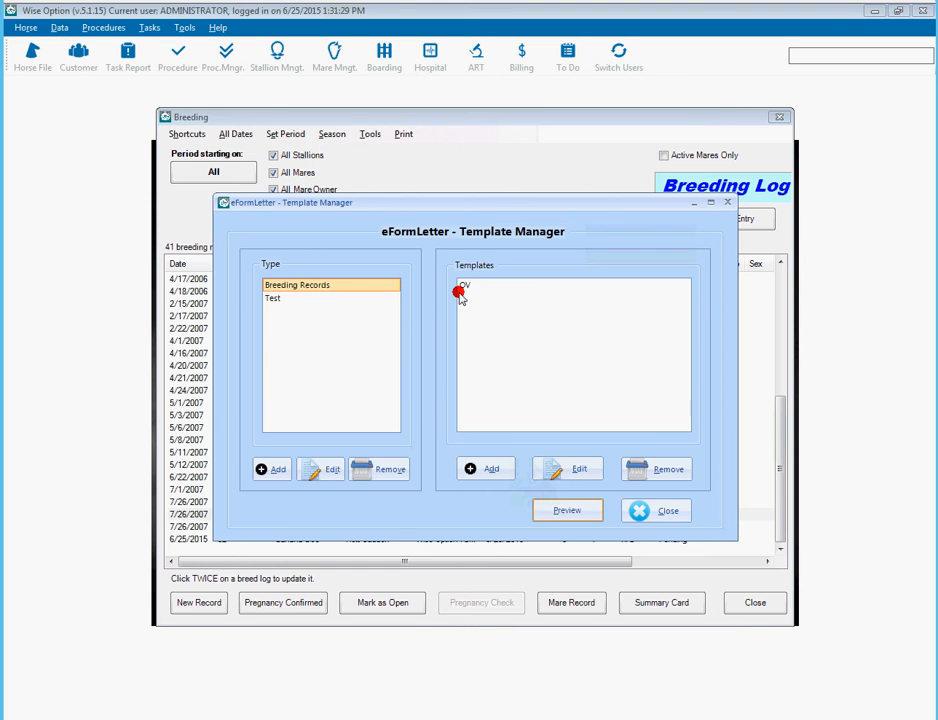
- Add a Breeding Records template titled 'Preg Confirmed' and acknowledge the confirmation
left_click(477, 475)
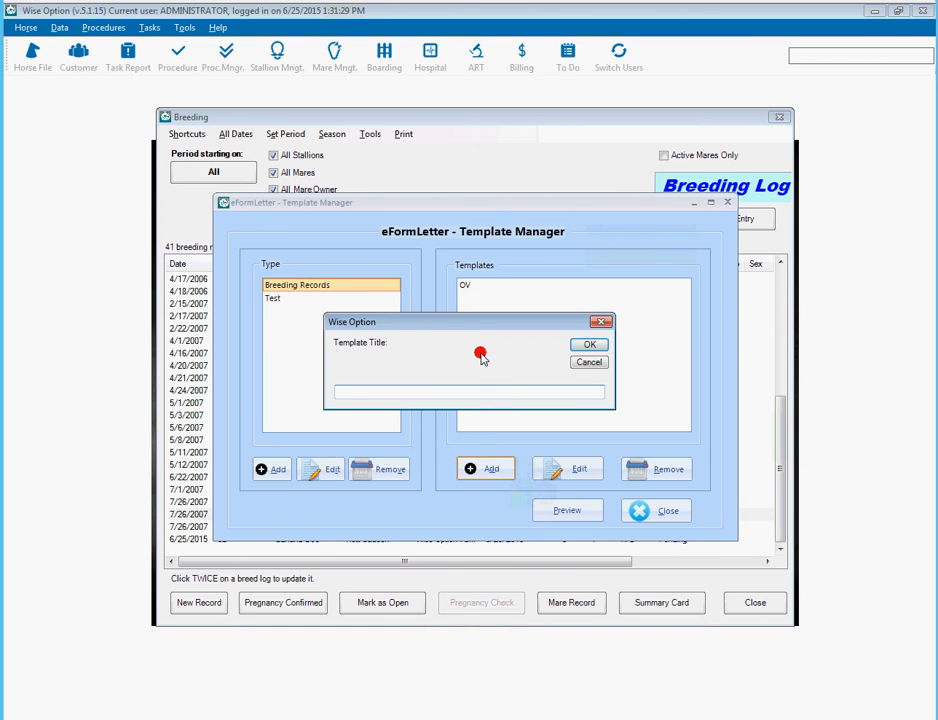
type("Preg Confirmed")
key("Return")
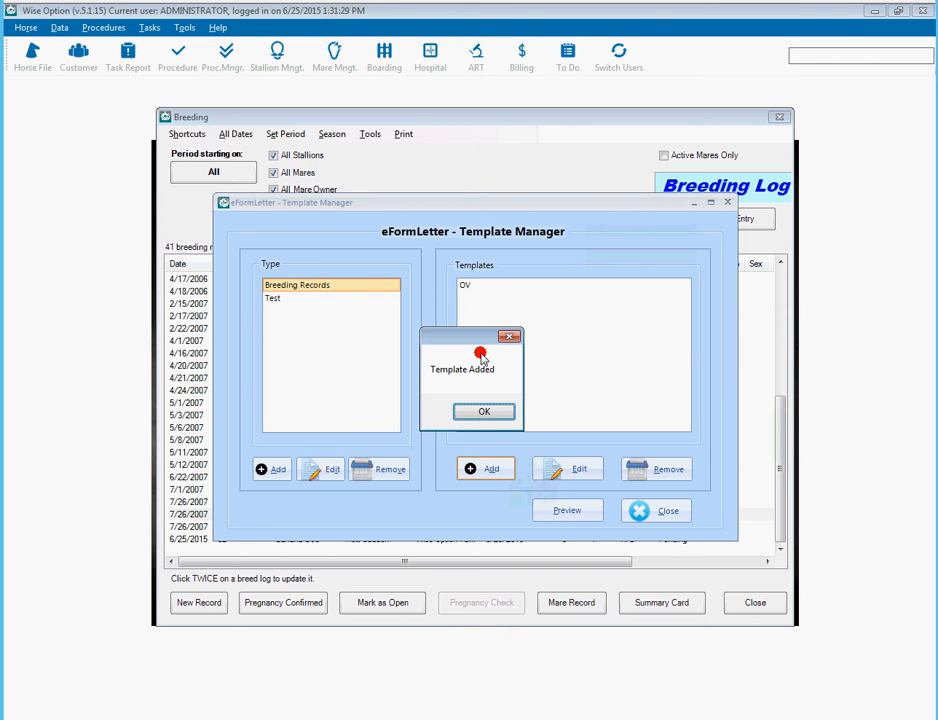
left_click(485, 411)
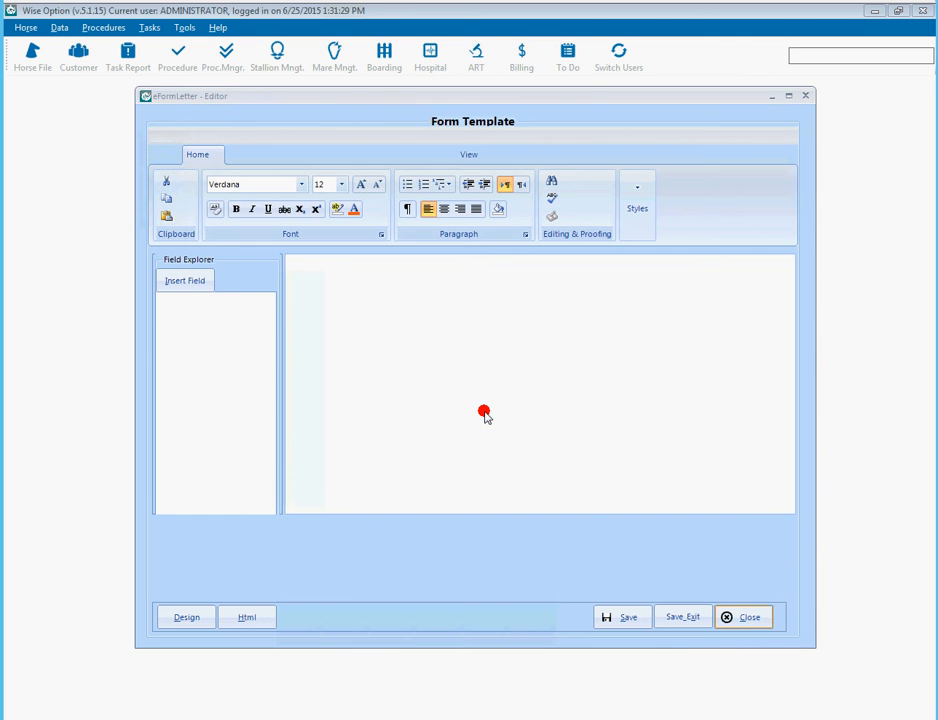
- Type the opening lines 'The mare: xxxx', 'Has been confirmed as In Foal!' and 'Congratulations'
type("The mare: xxxx")
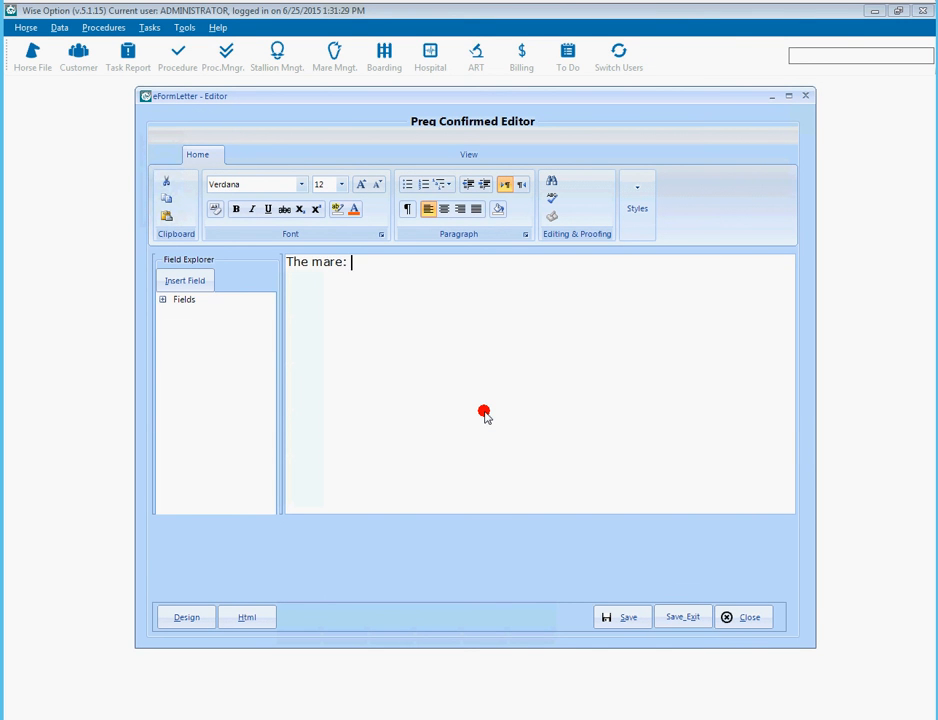
key("Return")
type("Has been confim")
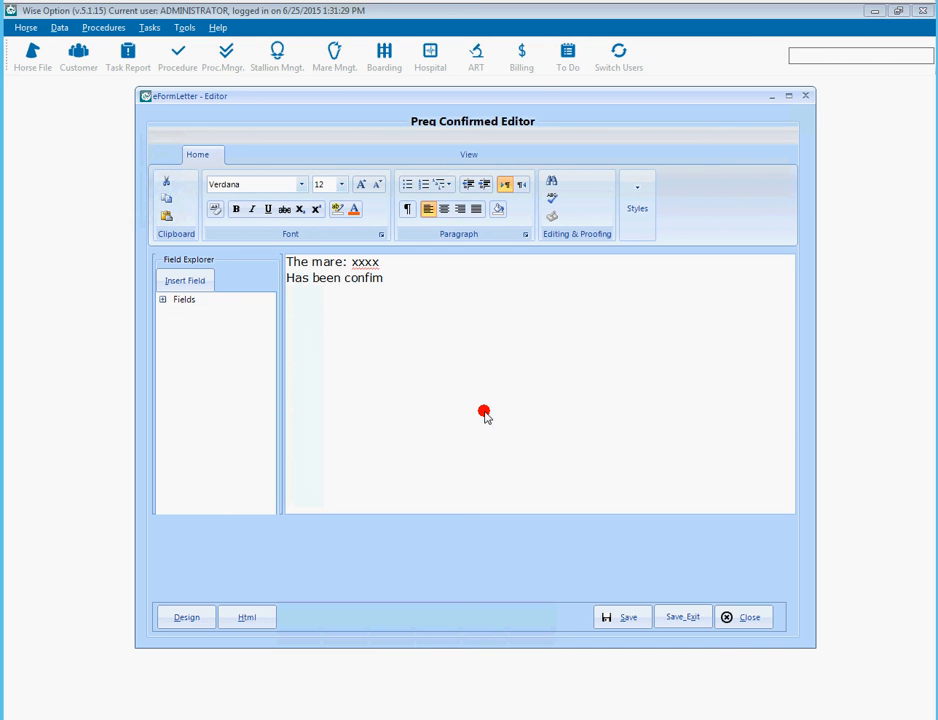
key("BackSpace")
type("rmed as In Foal!")
key("Return")
type("Congratual")
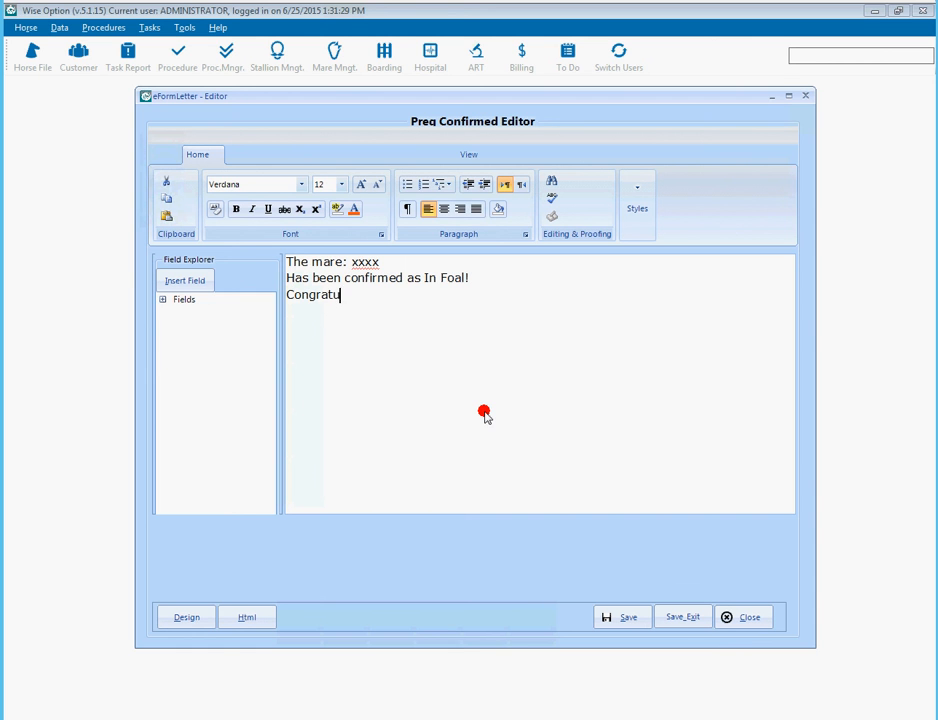
key("BackSpace")
key("BackSpace")
type("lations")
- Add 'We will keep you posted!', 'Regards,' and 'Wise Option Farms.', then delete the xxxx placeholder
key("Return")
type("We will kee")
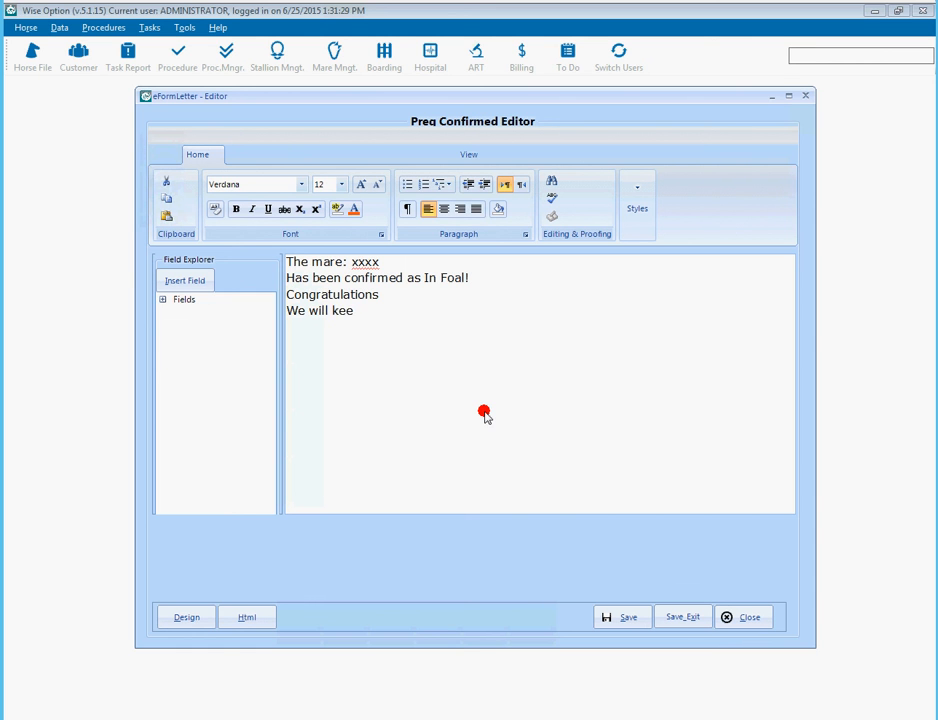
type("p you posted!")
key("Return")
type("Regards,")
key("Return")
key("Return")
type("Wise Option Fa")
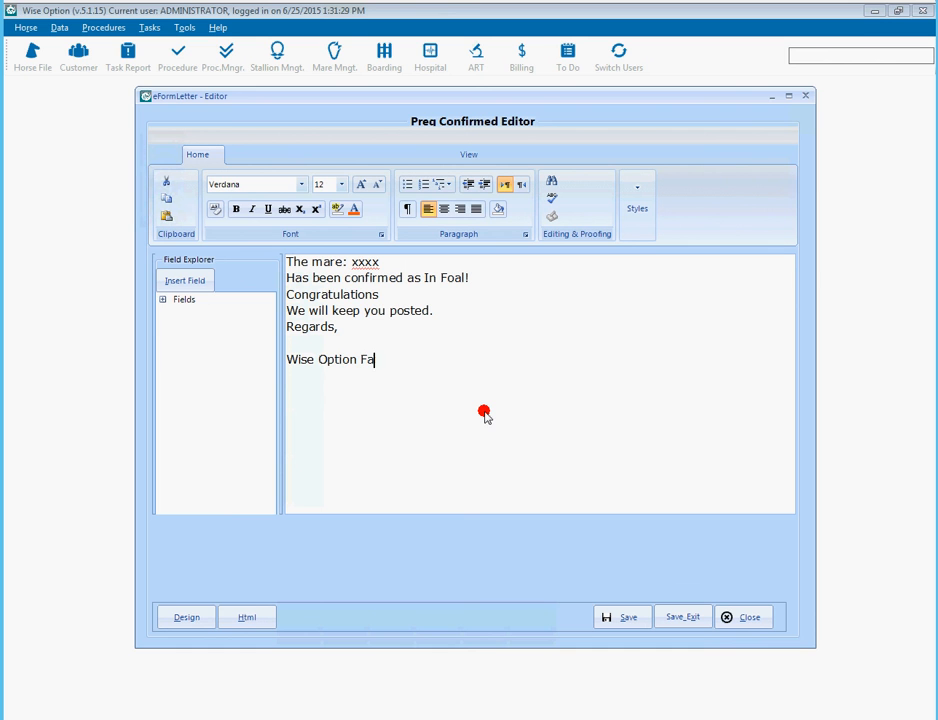
type("rms.")
key("Up")
key("Up")
key("Up")
key("Up")
key("BackSpace")
key("BackSpace")
key("BackSpace")
key("BackSpace")
left_click(163, 299)
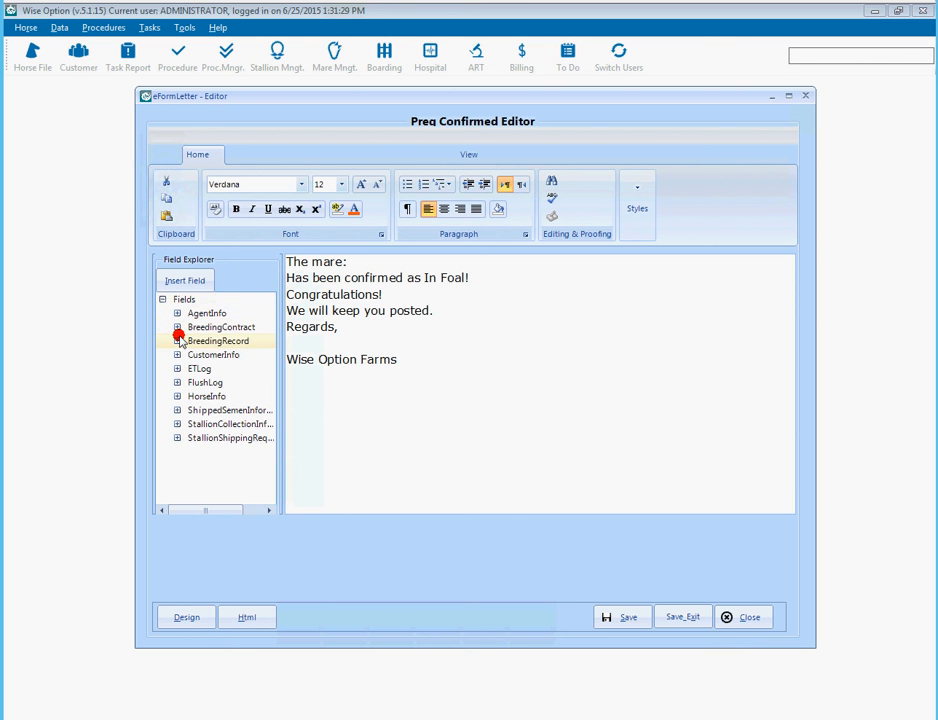
- Insert the BREED.Mare_Name field after 'The mare:'
left_click(178, 341)
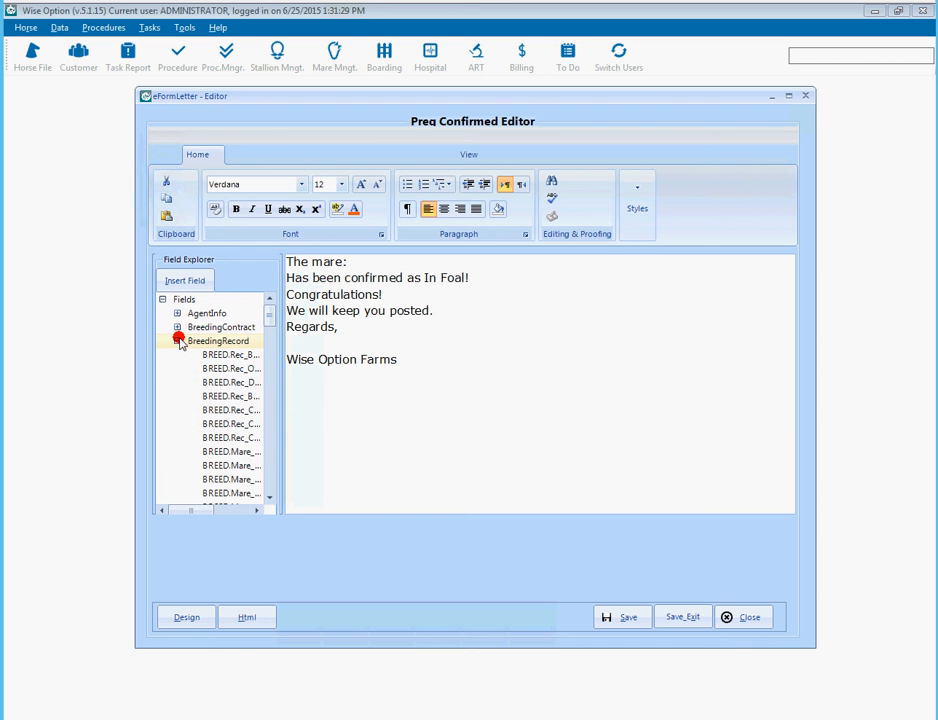
left_click(256, 510)
left_click(256, 510)
left_click(256, 510)
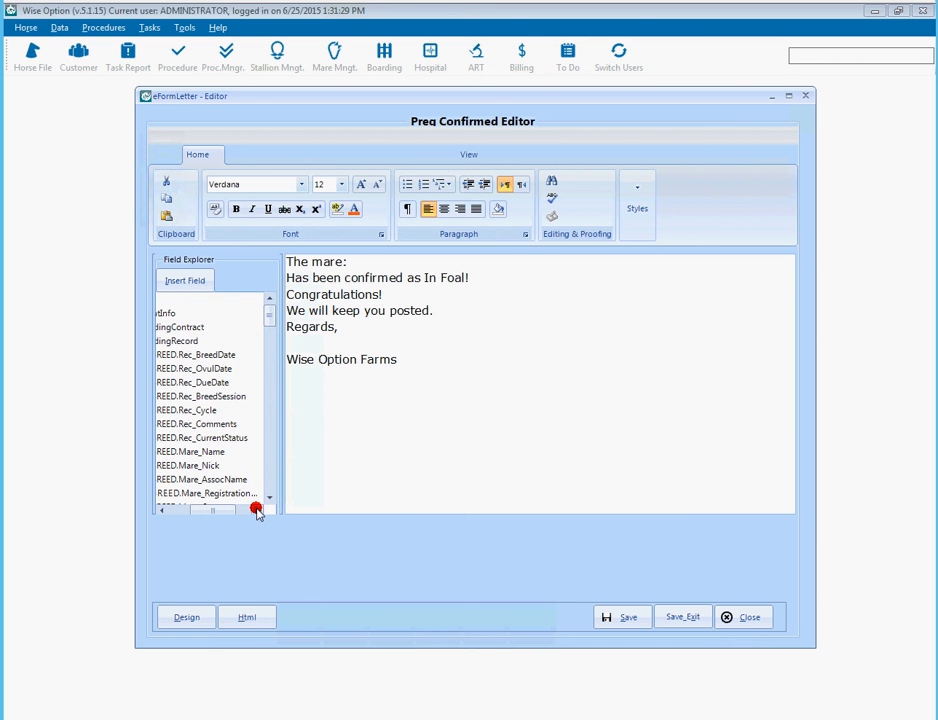
scroll(215, 398, "down", 1)
double_click(200, 410)
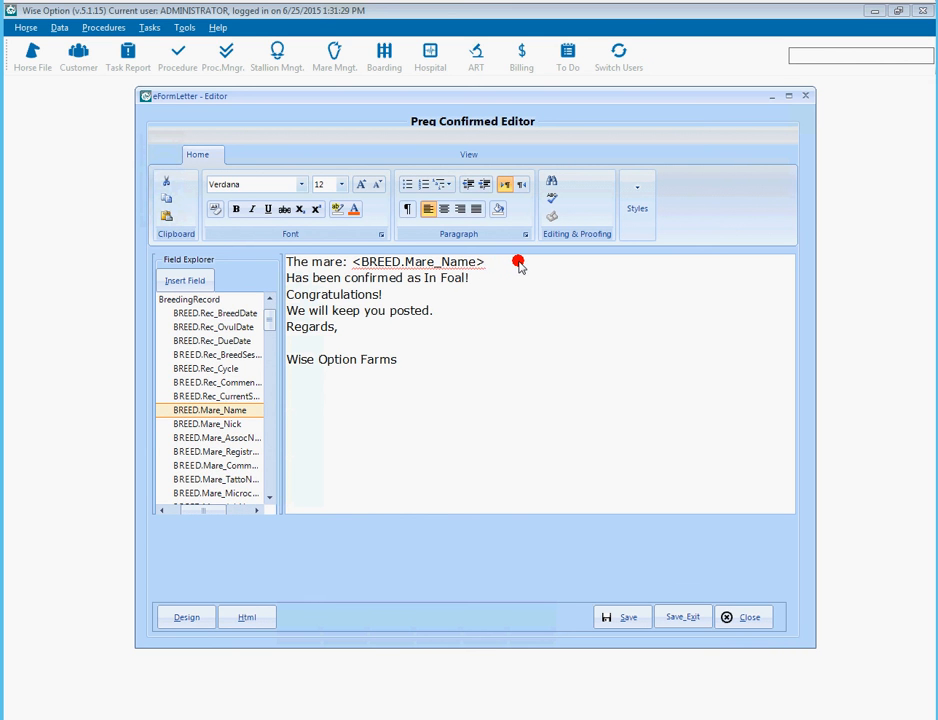
- Add a 'Due Date:' line with the BREED.Rec_DueDate field
key("Return")
type("Du")
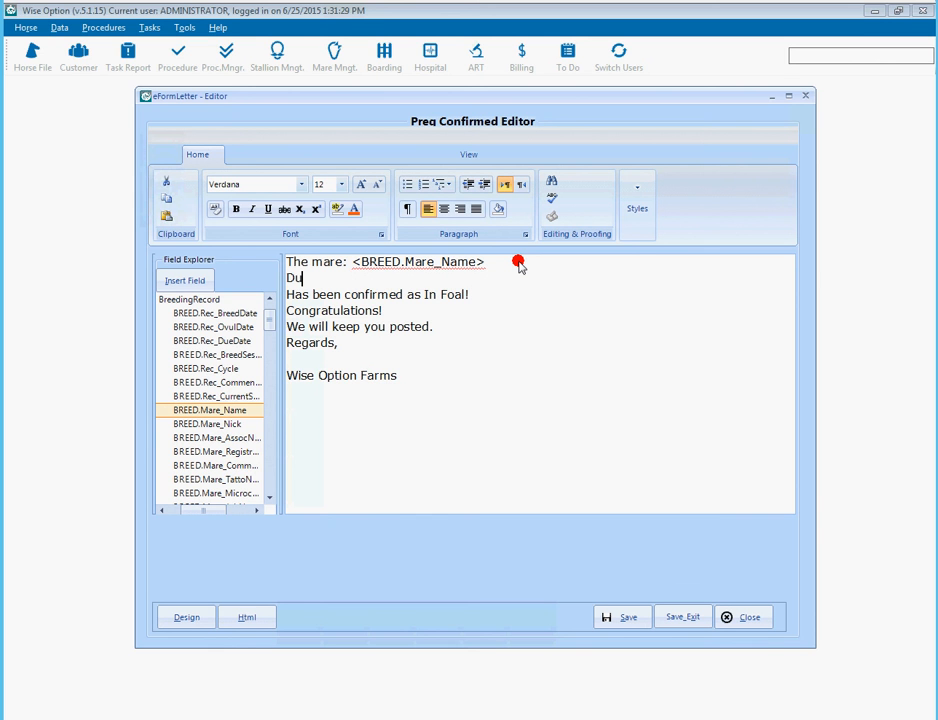
type("e Date:")
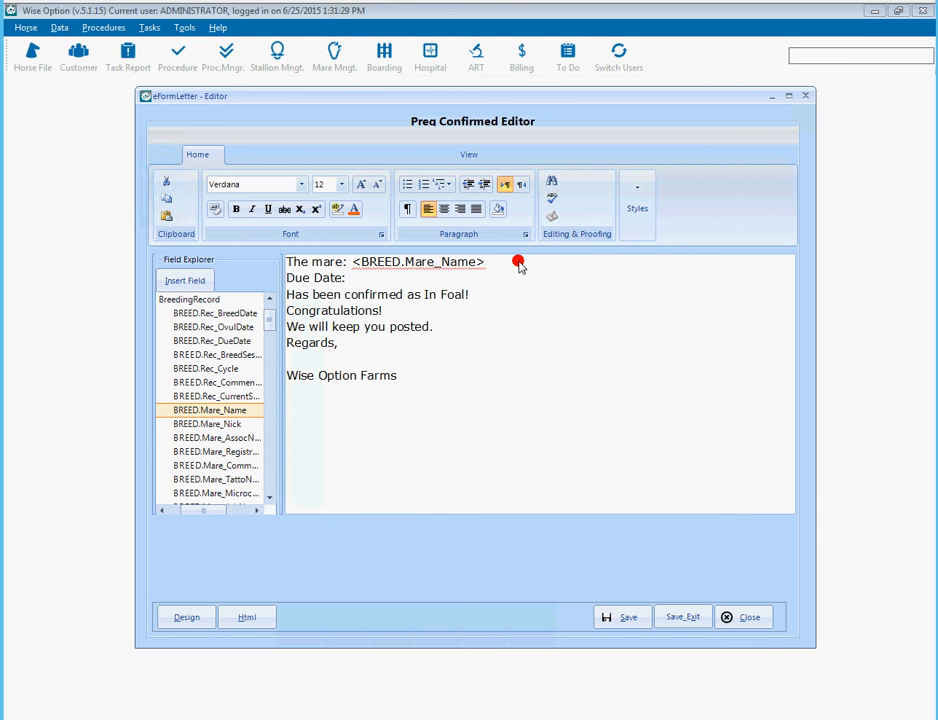
left_click(242, 341)
double_click(242, 341)
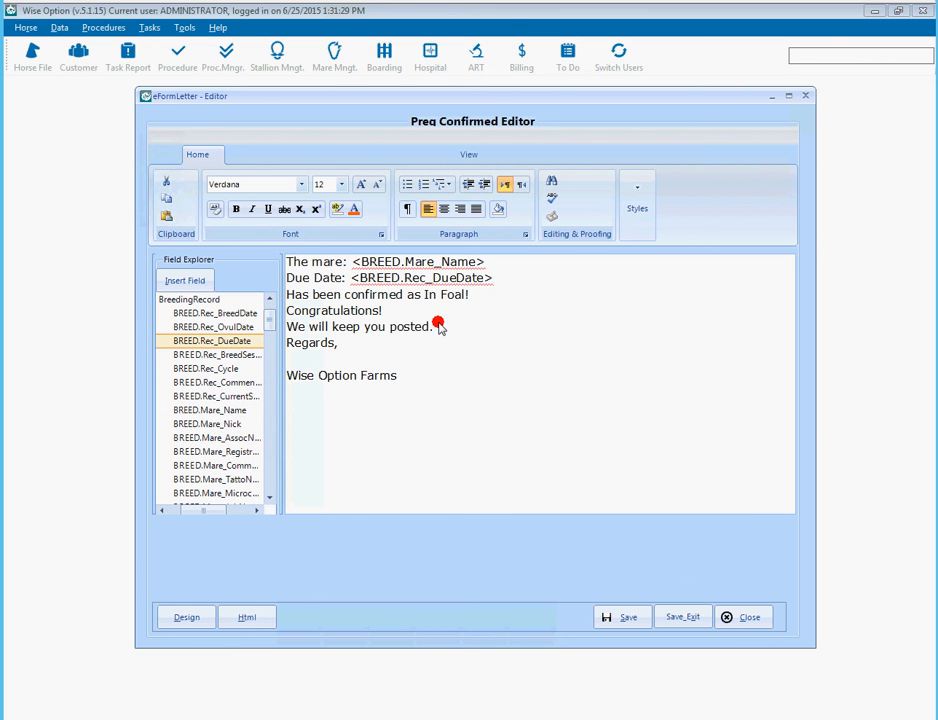
- Add an 'OV Date:' line with BREED.Rec_OvulDate below the mare line, then save the template
key("Return")
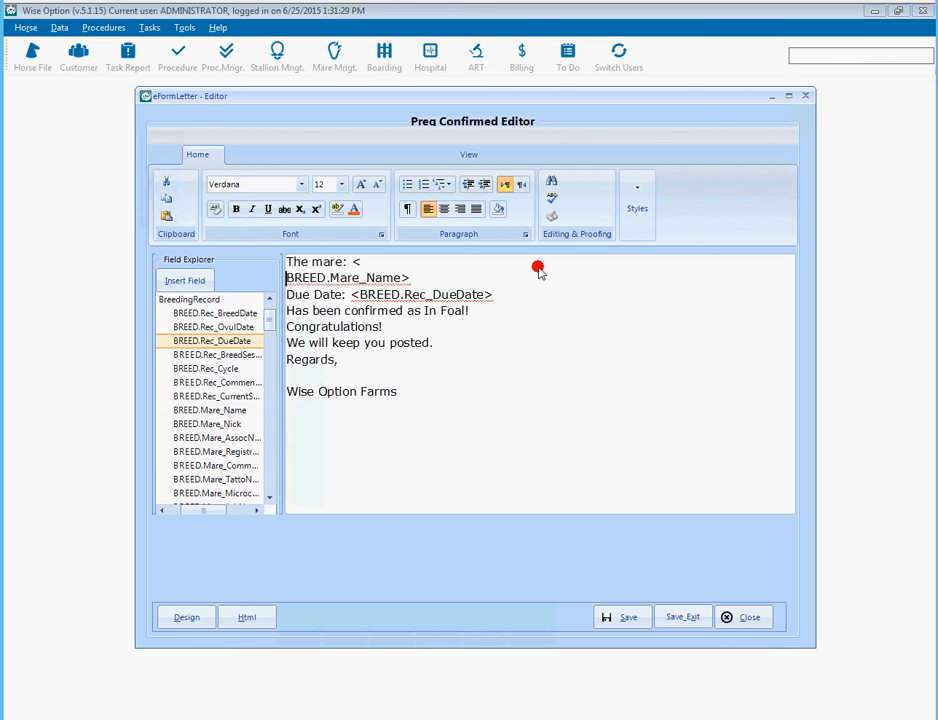
key("BackSpace")
key("End")
key("Return")
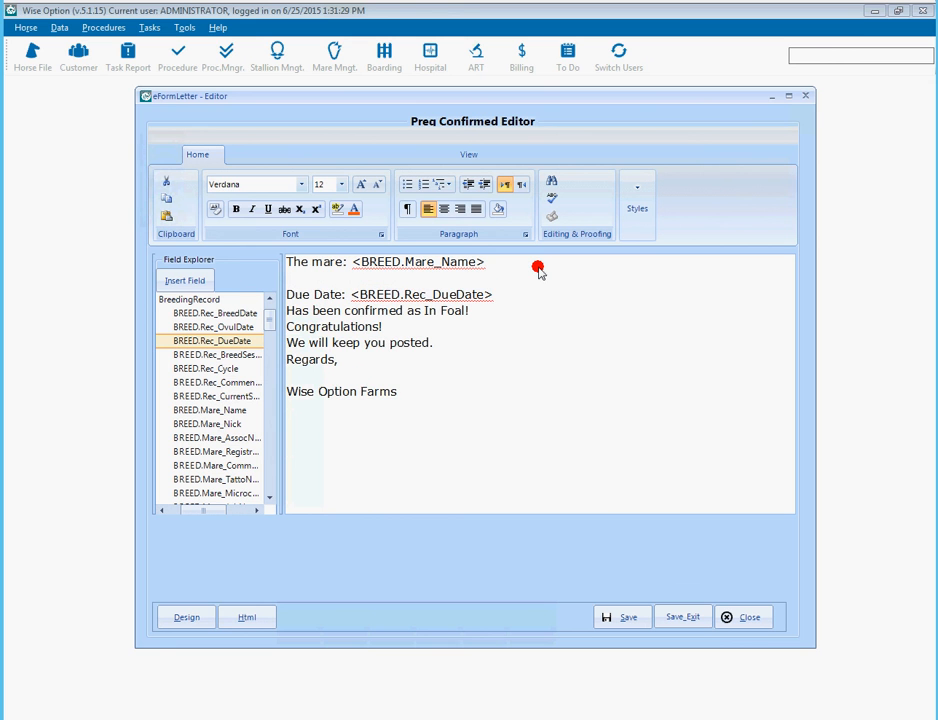
type("OV Date:")
double_click(213, 326)
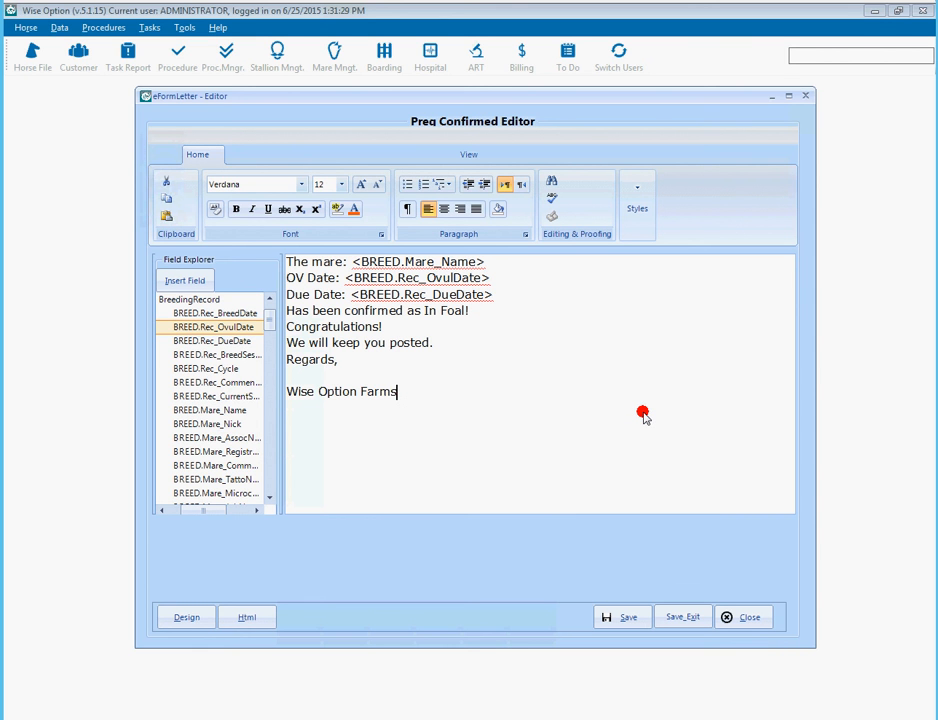
left_click(680, 614)
left_click(487, 412)
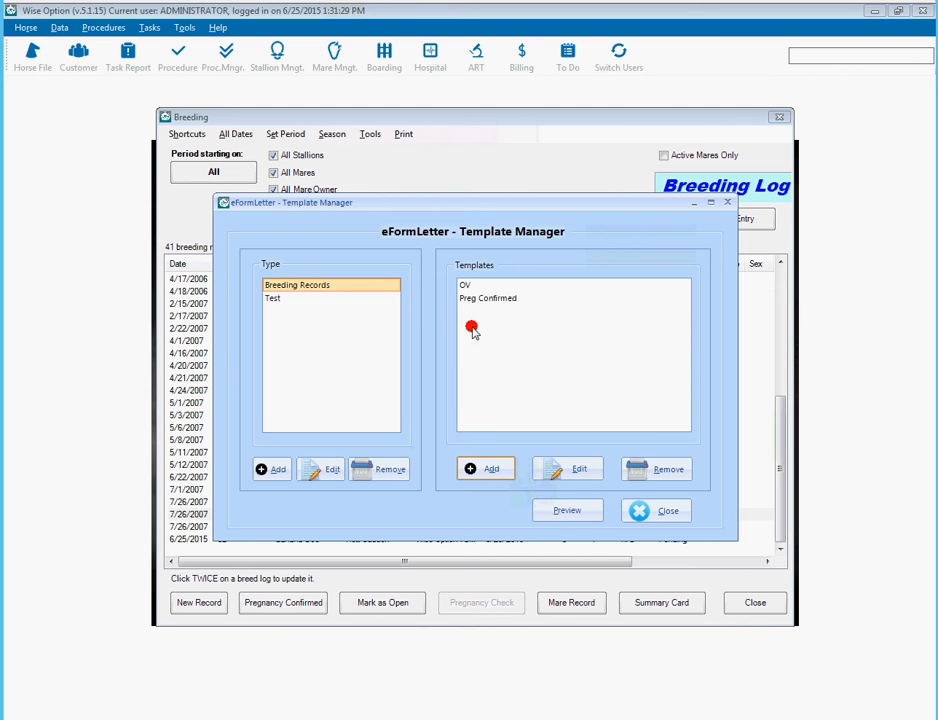
- Select Preg Confirmed under the Breeding Records templates and open it in the editor
left_click(326, 288)
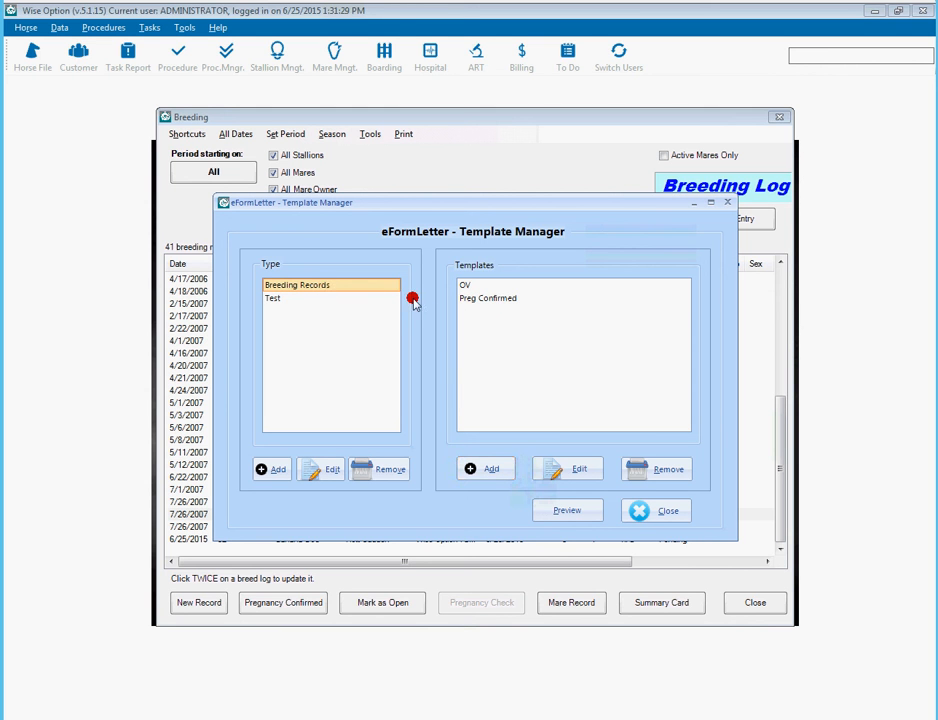
left_click(285, 298)
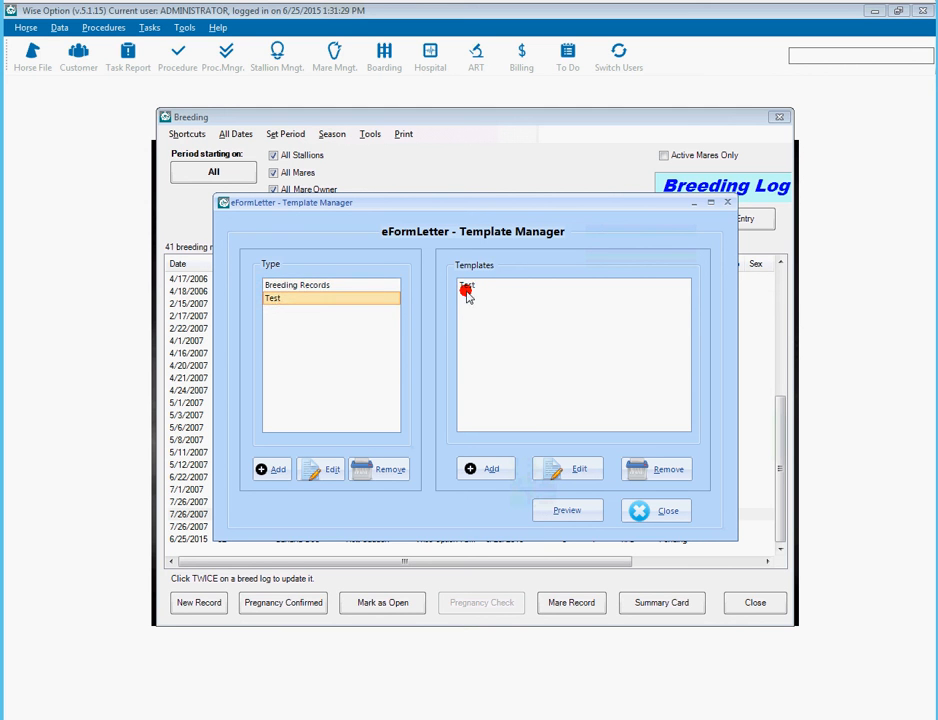
left_click(341, 285)
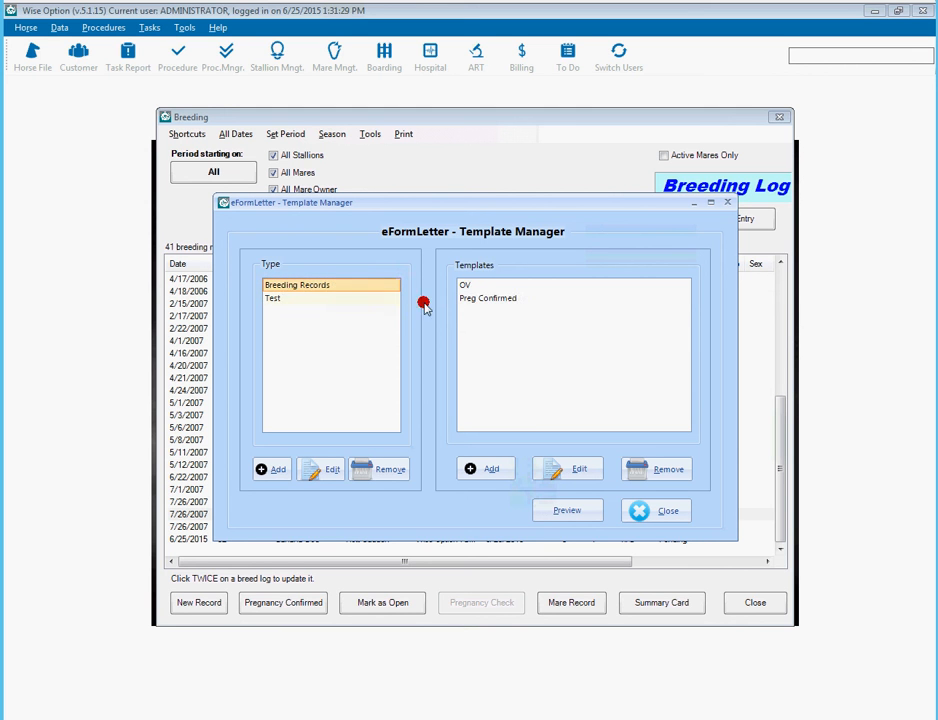
left_click(477, 300)
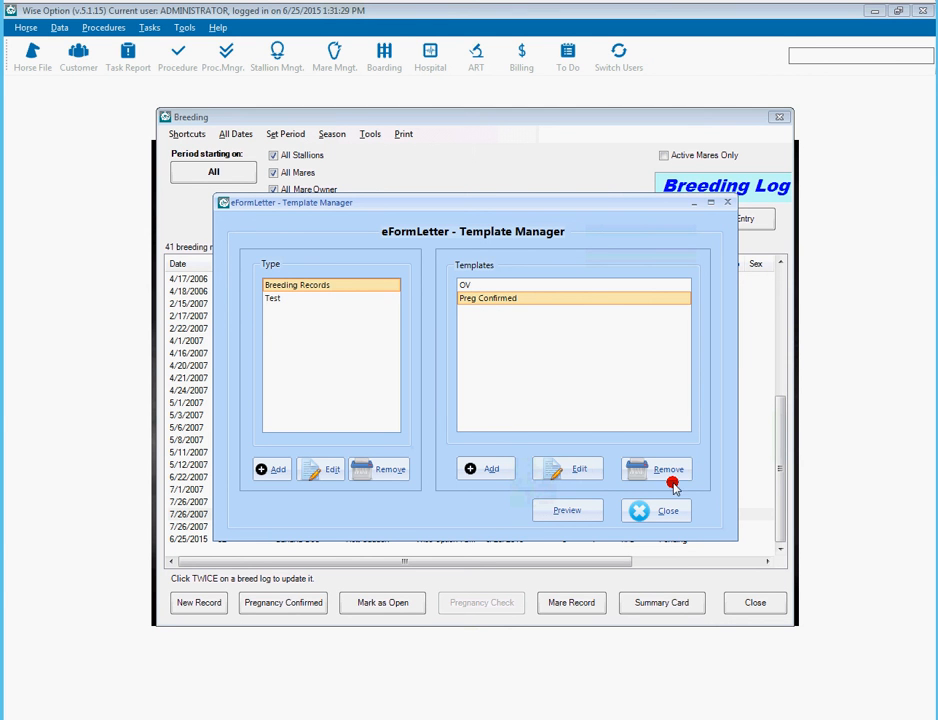
left_click(577, 470)
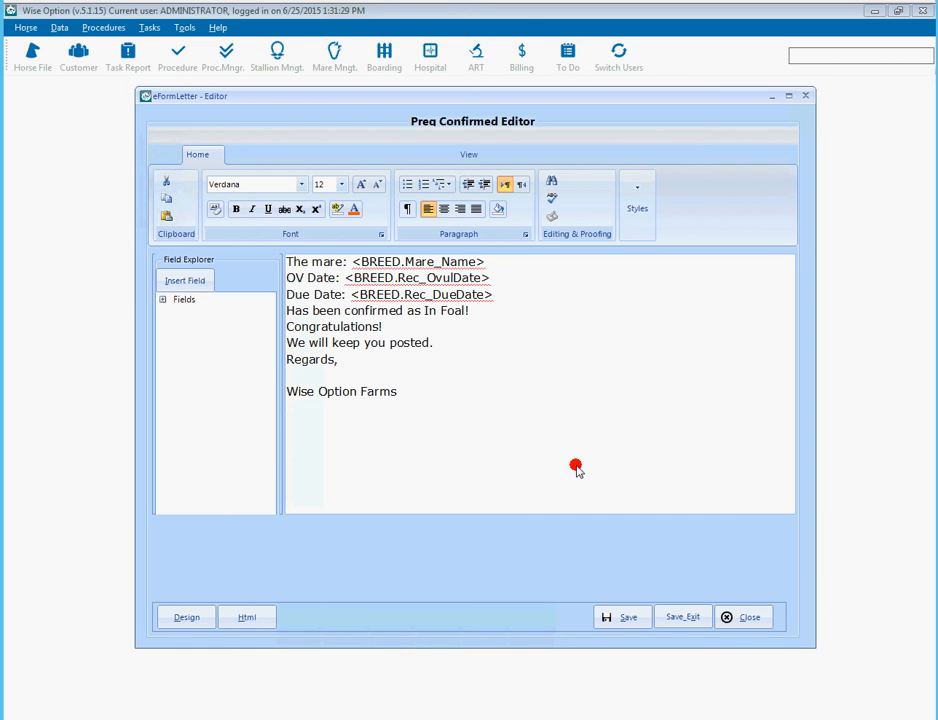
- Preview the Preg Confirmed letter showing OV date 07/26/2007 and due date 07/02/2008, then close it
left_click(731, 615)
left_click(588, 513)
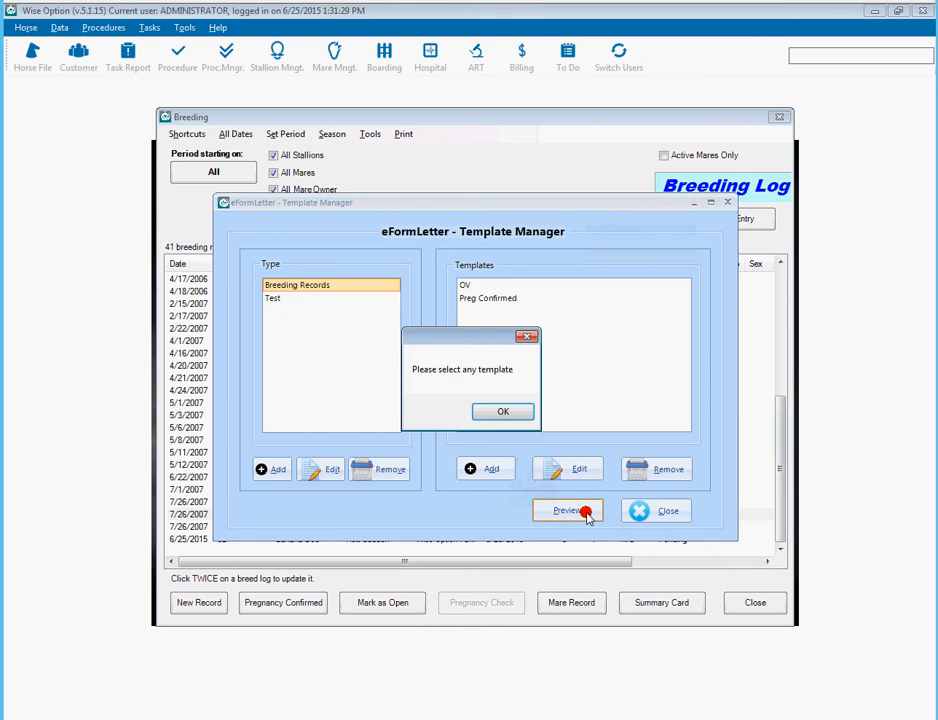
left_click(503, 411)
left_click(496, 299)
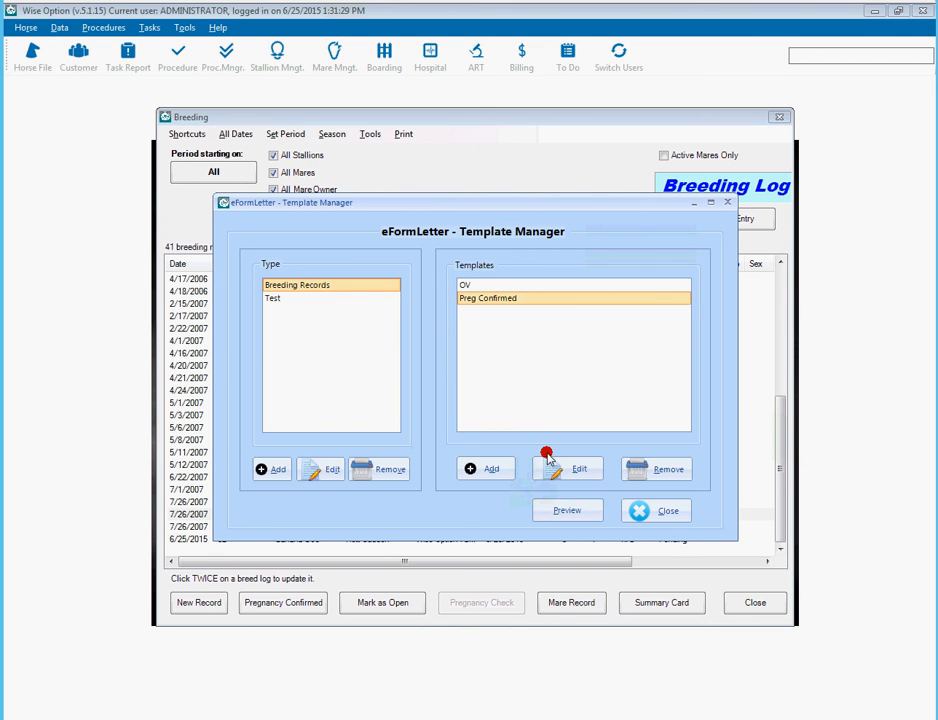
left_click(568, 510)
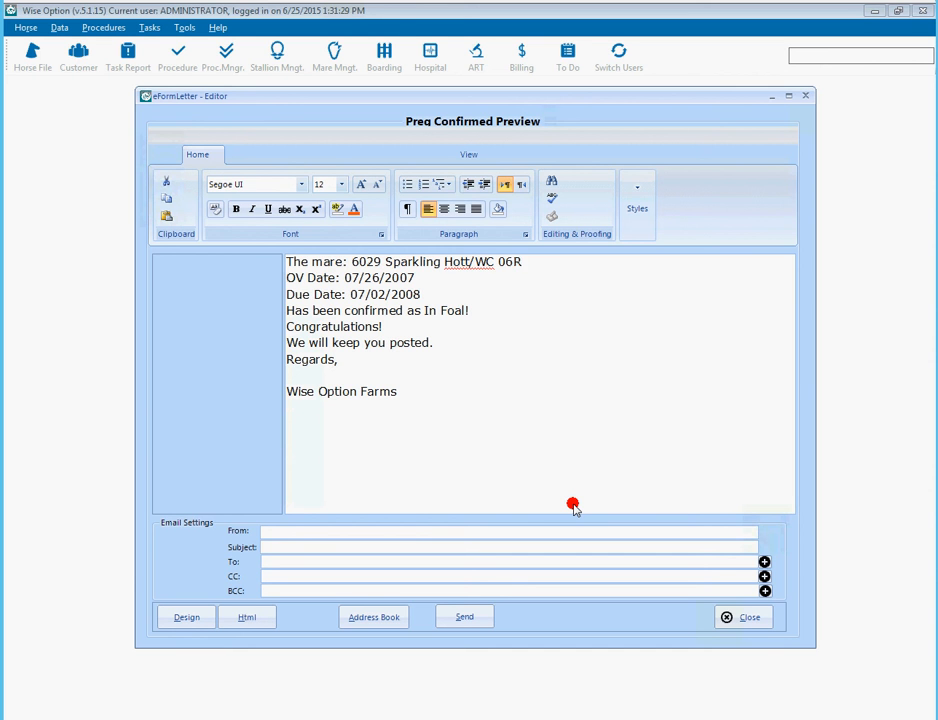
left_click(401, 545)
- Close the letter preview, Template Manager, Breeding Log and Mare Management windows
left_click(727, 617)
left_click(668, 512)
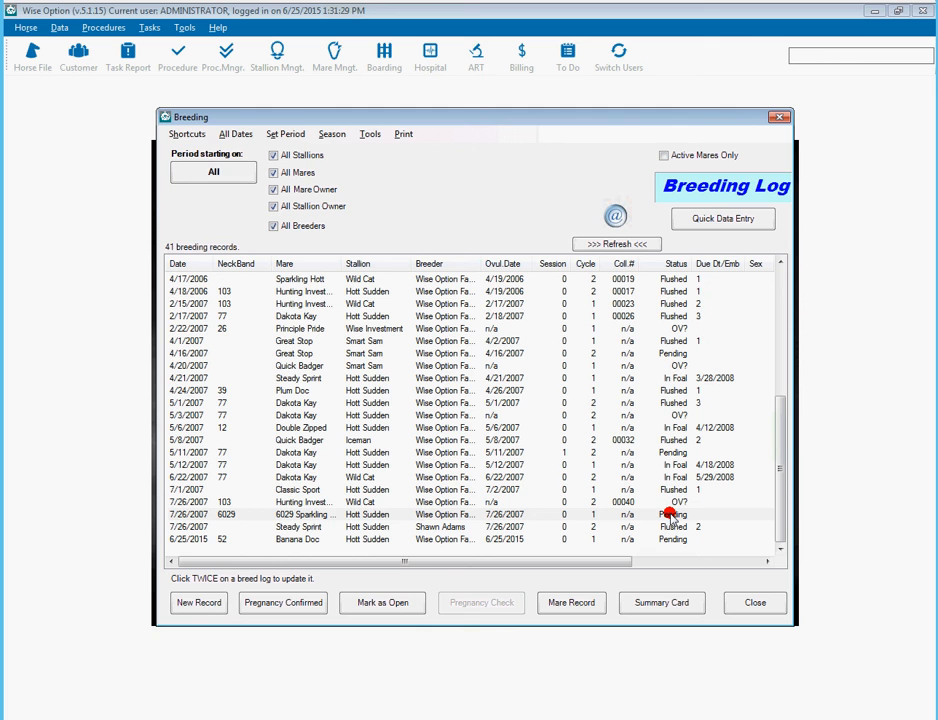
left_click(738, 601)
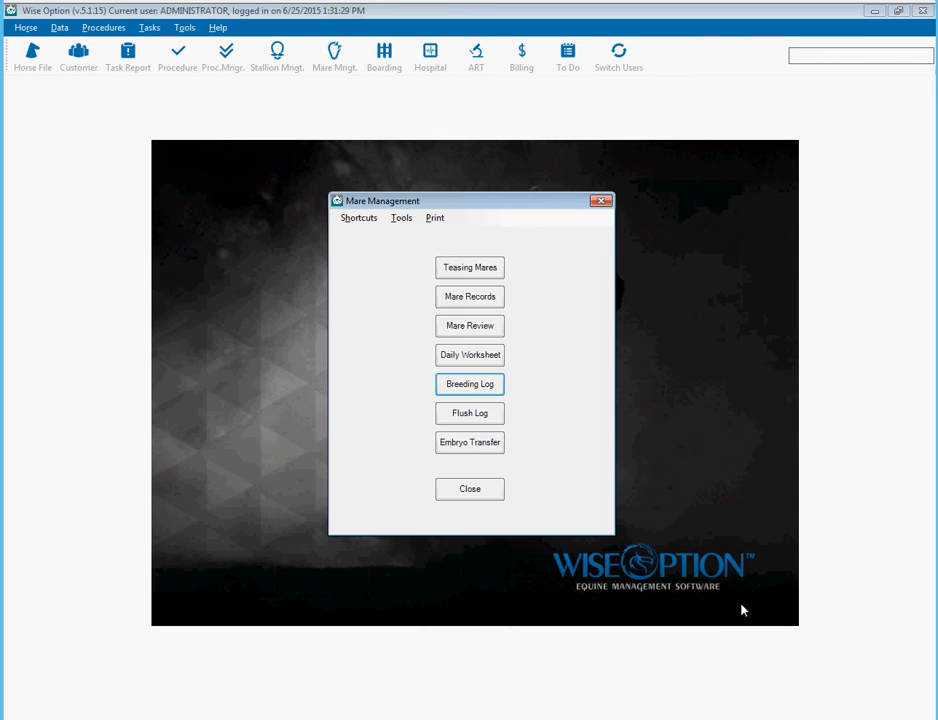
left_click(478, 491)
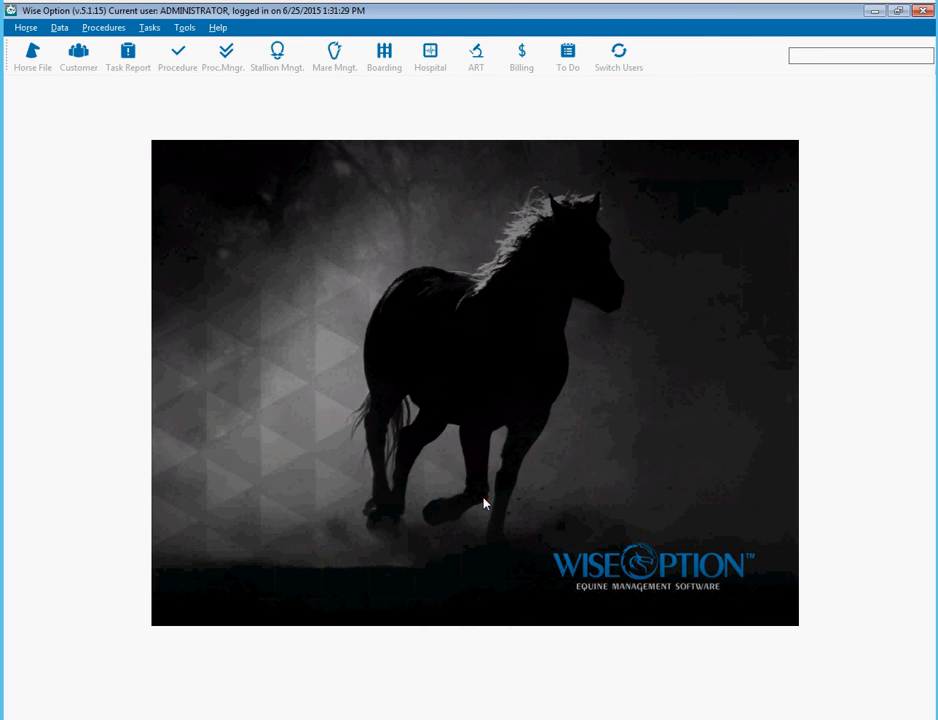
left_click(15, 511)
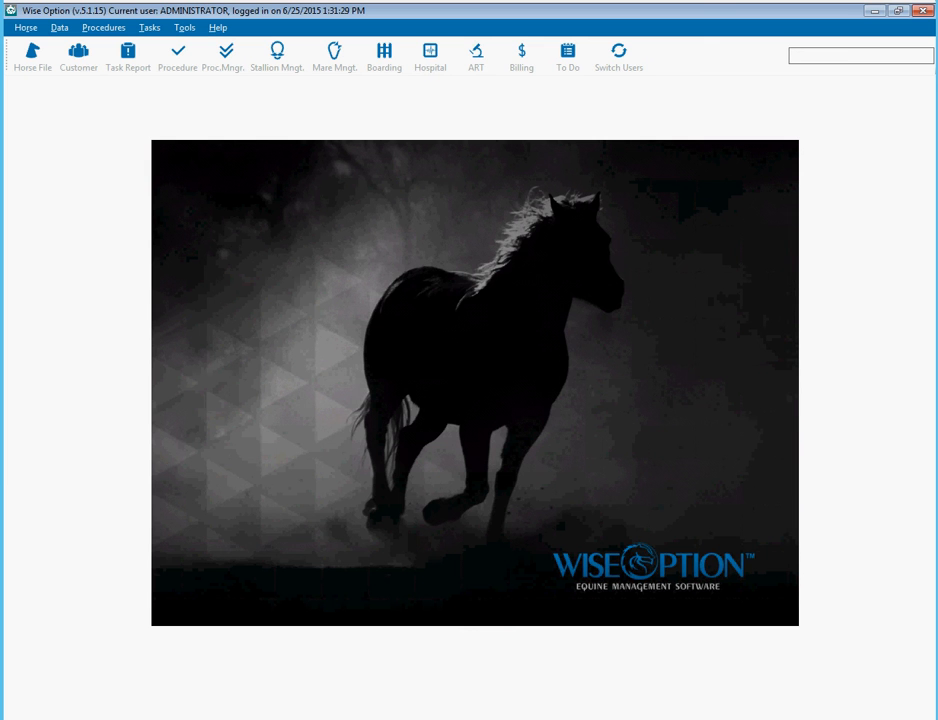